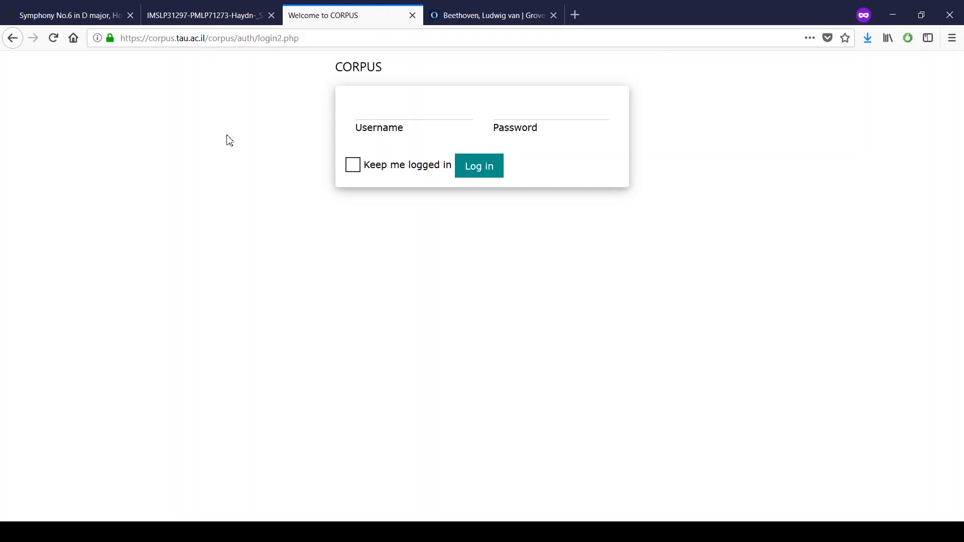
# Step: Log in to CORPUS with the username and account password, keeping the session logged in
pyautogui.write('Uri')
pyautogui.press('Tab')
pyautogui.write('***********')
pyautogui.click(353, 165)
pyautogui.click(473, 172)
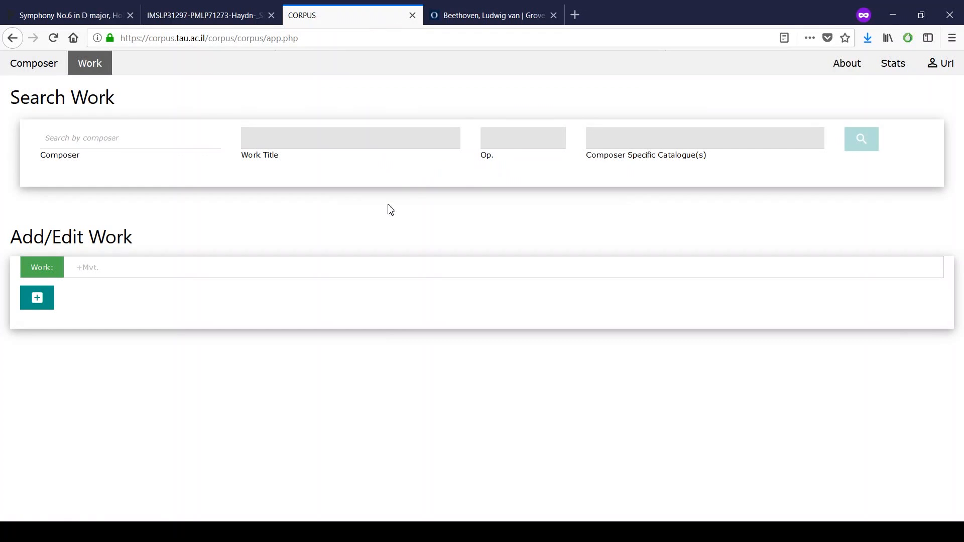
pyautogui.click(93, 70)
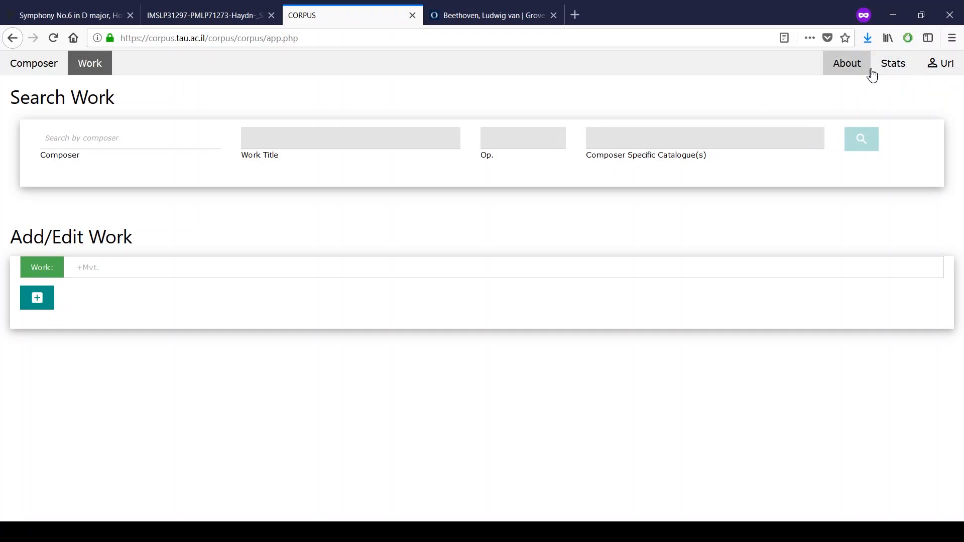
# Step: Start a new composer entry named "Beethoven, Ludwig van" and accept the suggested portrait
pyautogui.click(18, 68)
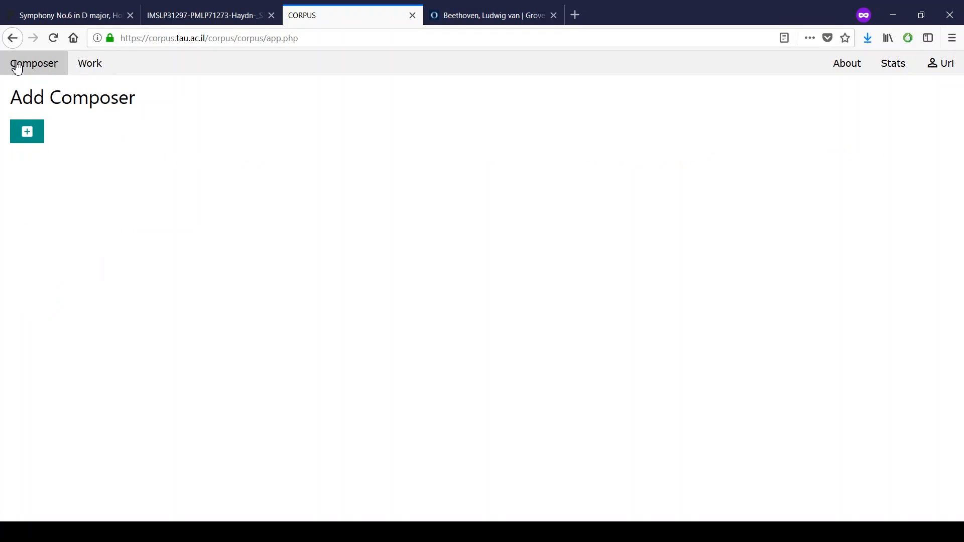
pyautogui.click(27, 142)
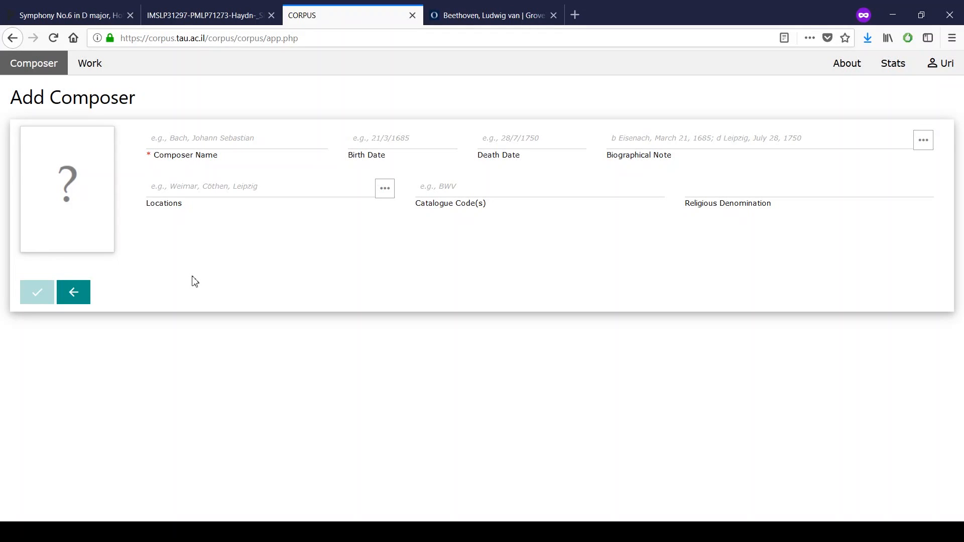
pyautogui.click(152, 137)
pyautogui.write('B')
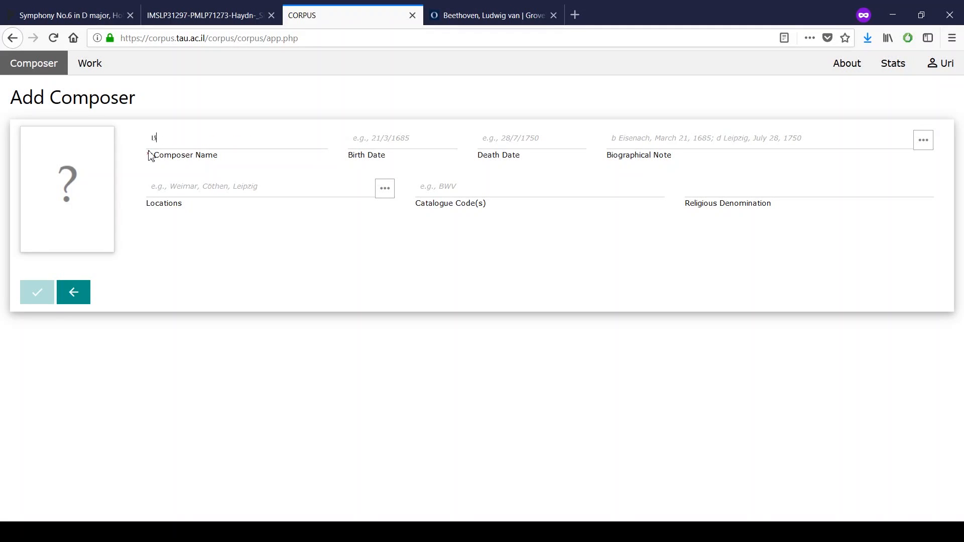
pyautogui.write('eet')
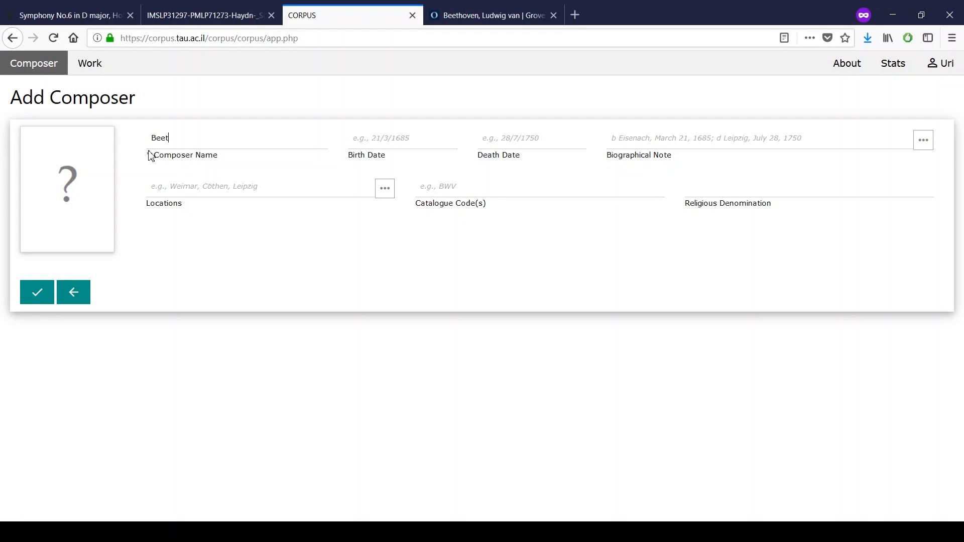
pyautogui.write('hoven, Ludwig van')
pyautogui.press('Tab')
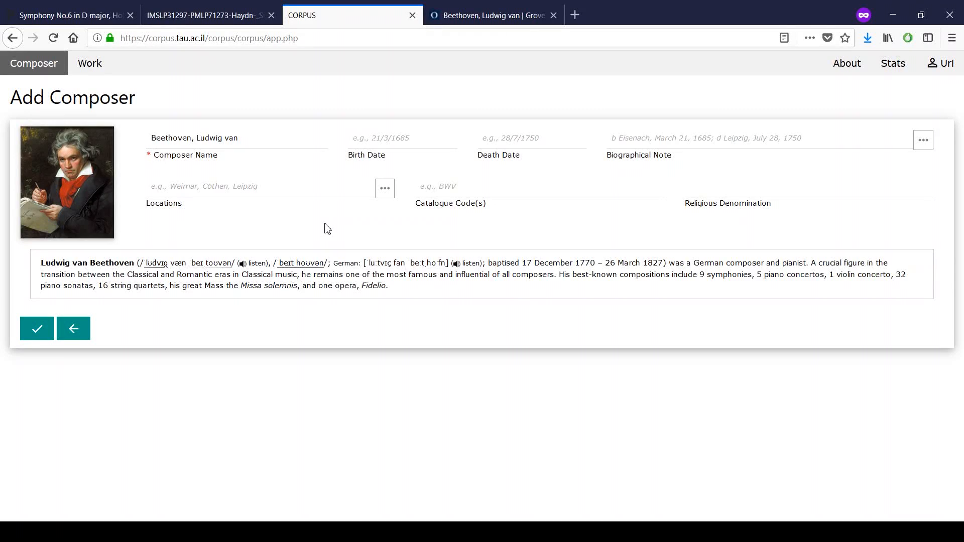
pyautogui.moveTo(66, 198)
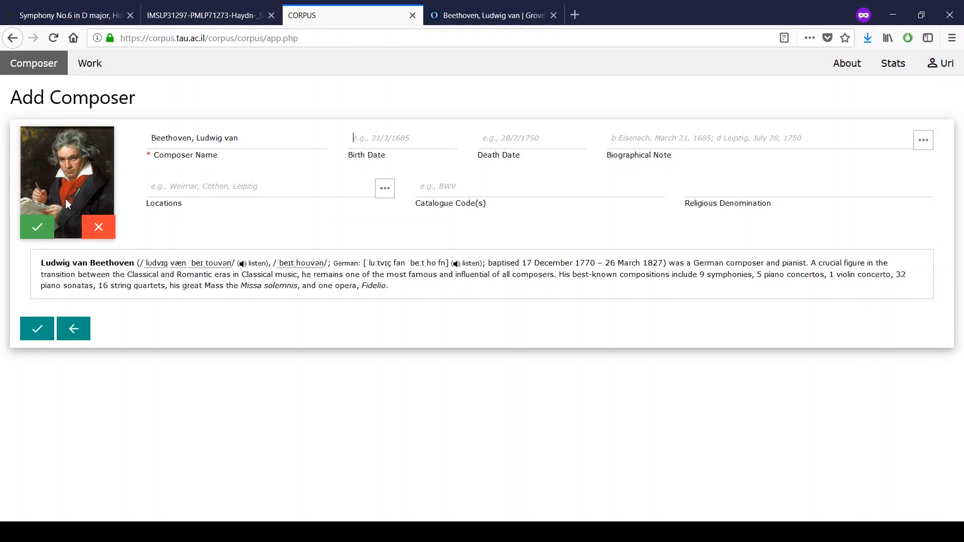
pyautogui.click(36, 230)
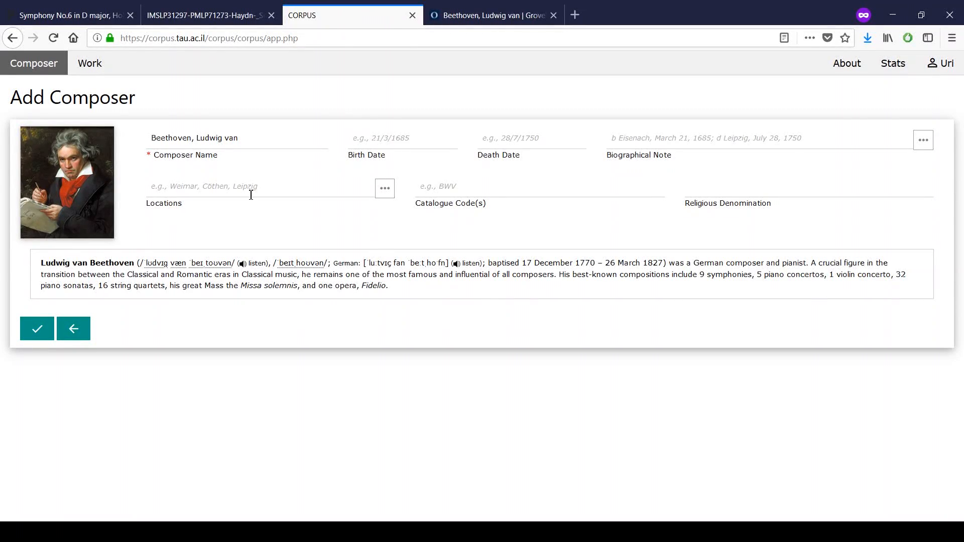
# Step: Fill in the composer's birth date from the biography summary and set the death date to 26/3/1827
pyautogui.write('1')
pyautogui.write('7/12/1')
pyautogui.write('770')
pyautogui.write('26/')
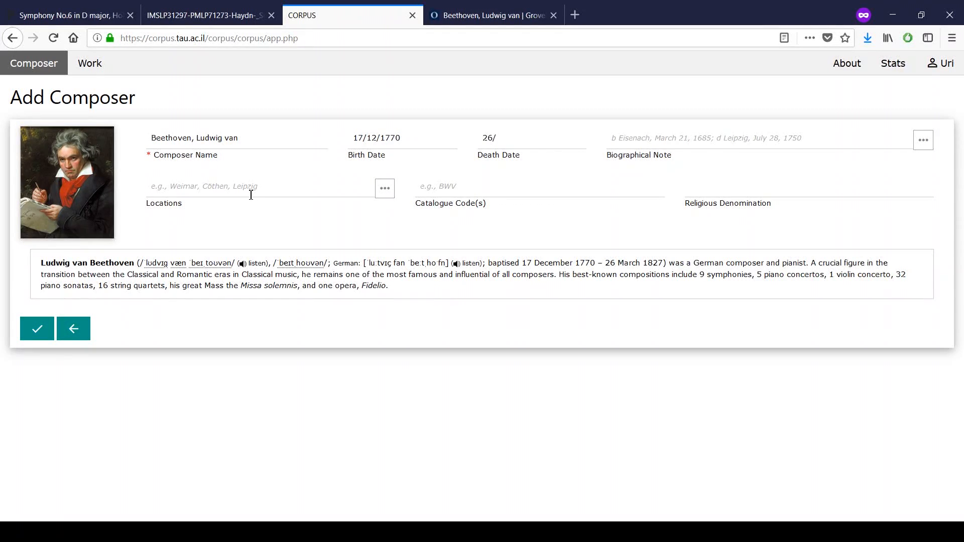
pyautogui.write('3/1827')
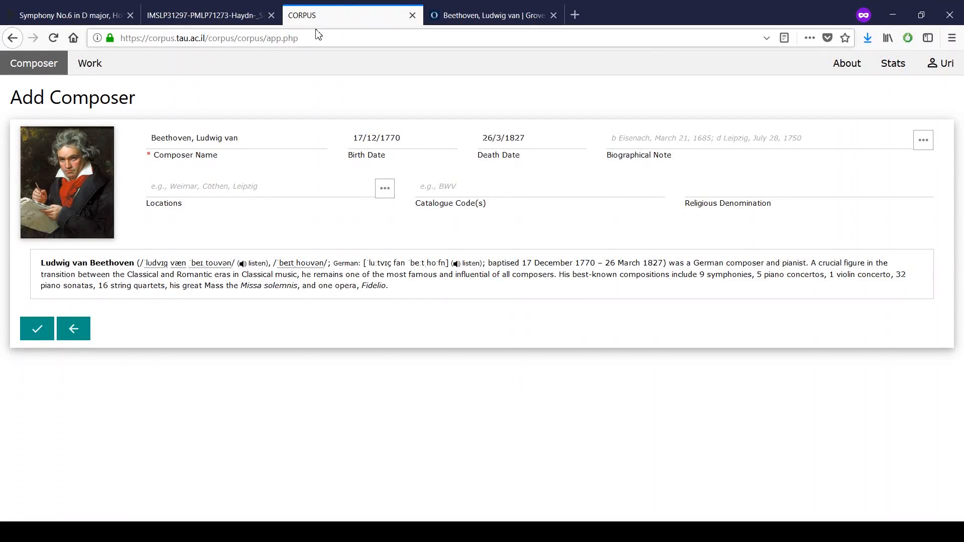
# Step: Copy the birth and death line from the Grove Music Online Beethoven article into the composer's biographical note
pyautogui.click(466, 20)
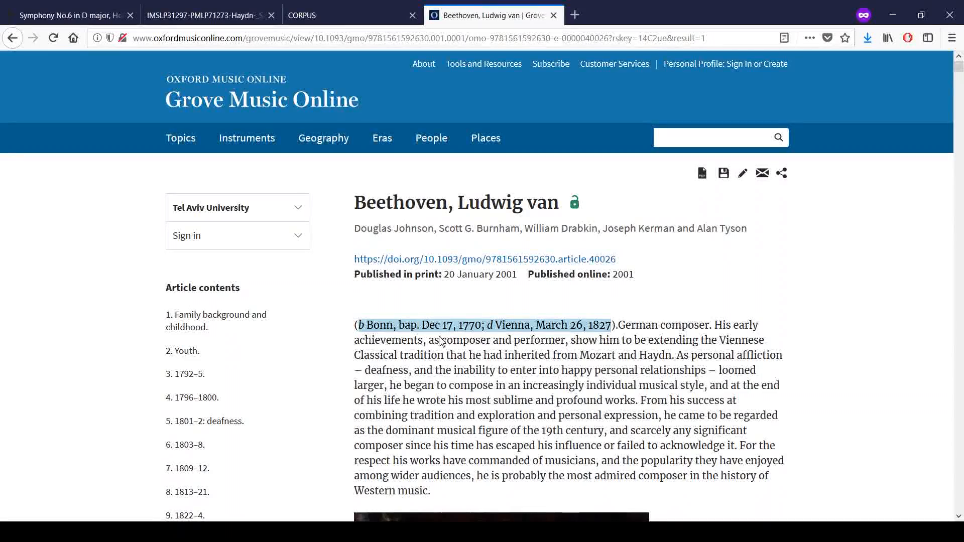
pyautogui.click(314, 25)
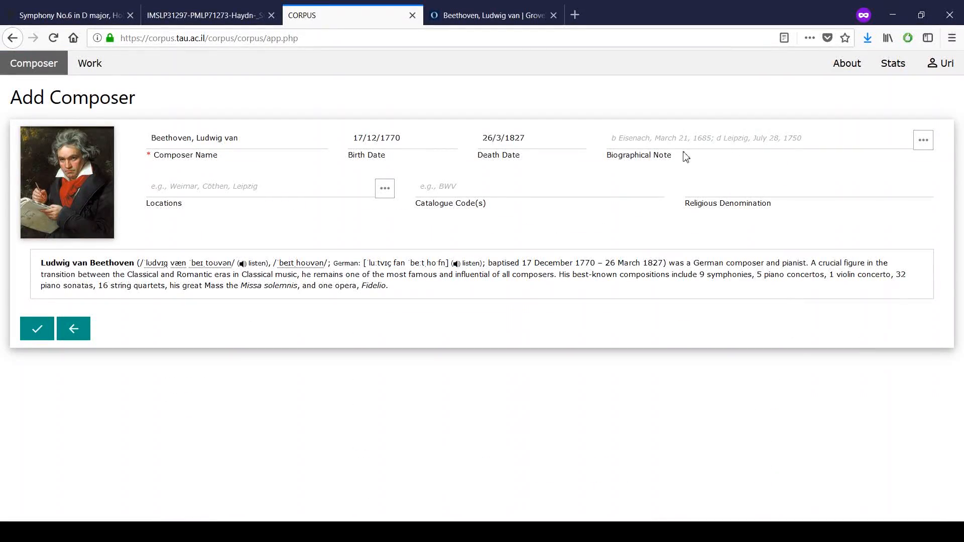
pyautogui.write('b Bonn, bap. Dec 17, 1770; d Vienna, March 26, 1827')
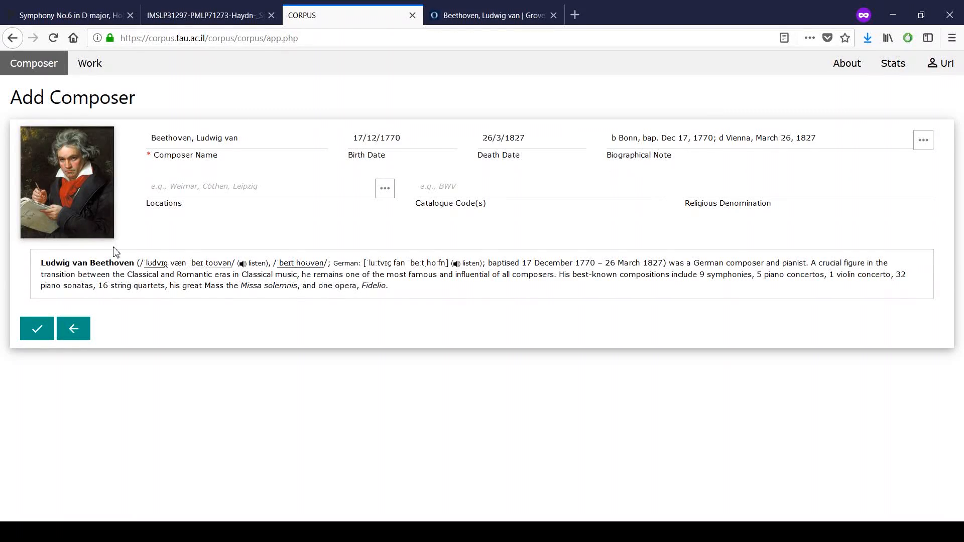
# Step: Set the composer's locations to "Bonn, Vienna" and the catalogue code to WoO
pyautogui.write('Bonn, ')
pyautogui.write('Vienn')
pyautogui.write('a')
pyautogui.write('W')
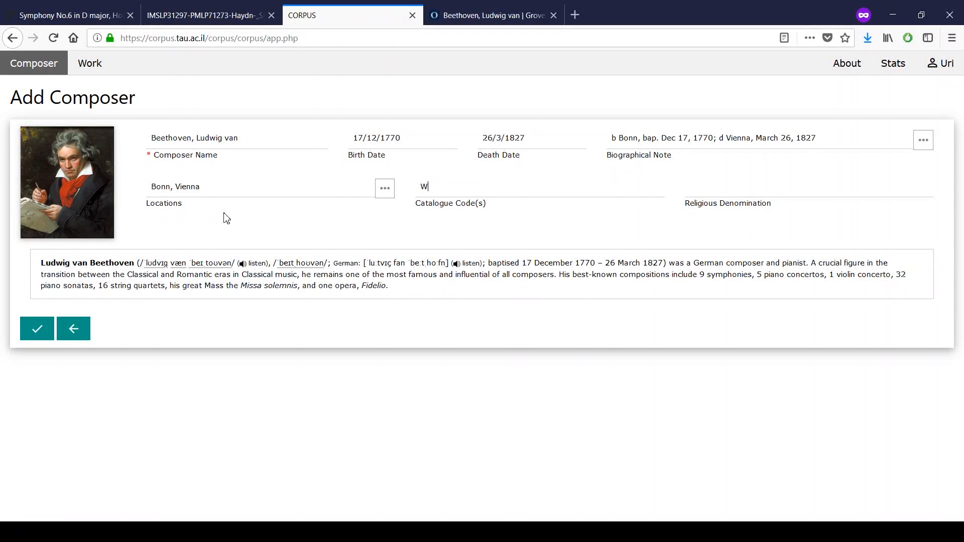
pyautogui.write('oO')
pyautogui.click(390, 195)
pyautogui.click(391, 198)
# Step: Set the composer's religious denomination to Catholic and save the new composer entry
pyautogui.click(704, 188)
pyautogui.write('C')
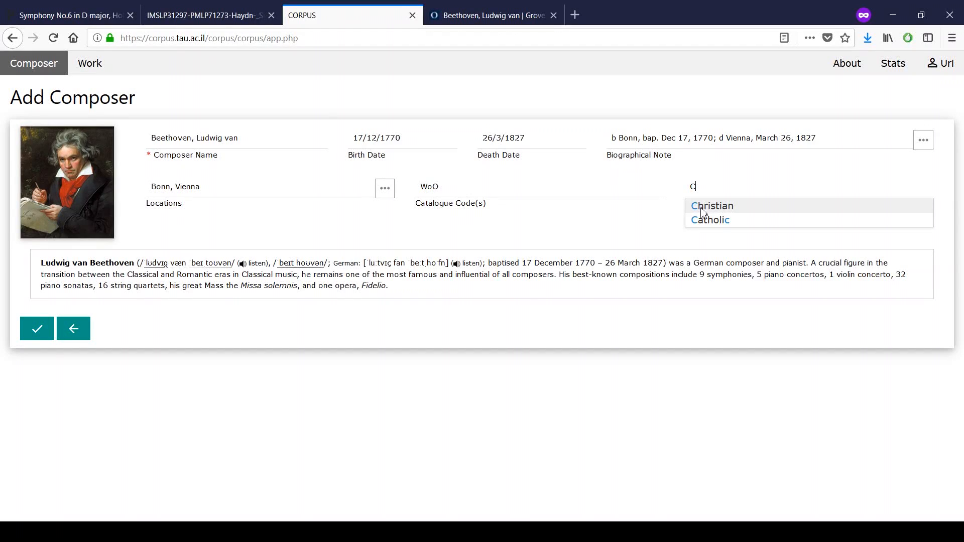
pyautogui.click(706, 223)
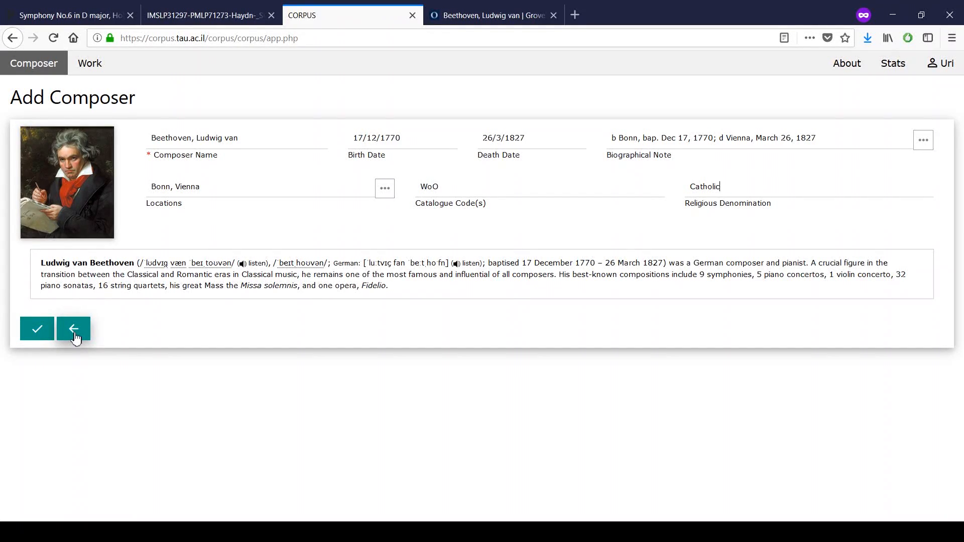
pyautogui.click(34, 333)
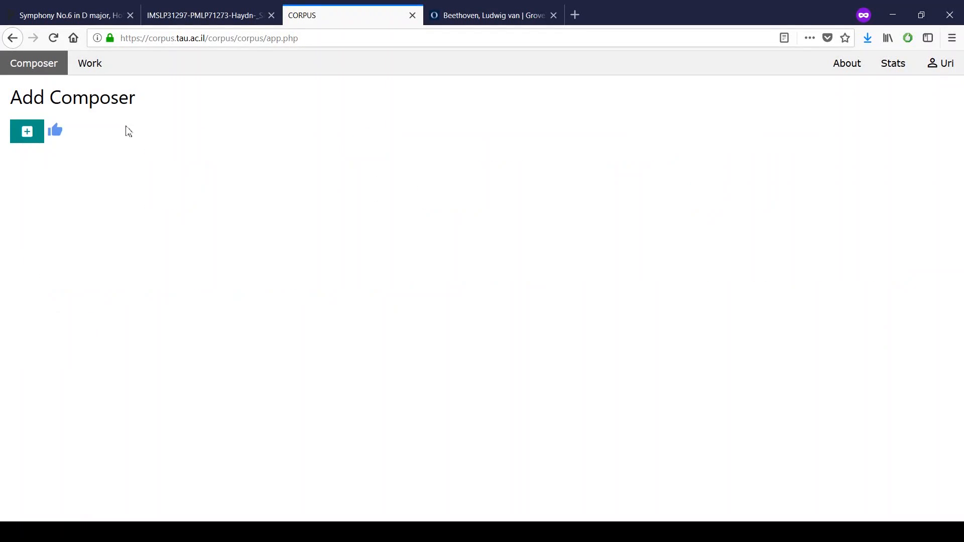
# Step: Search the works of "Haydn, (Franz) Joseph" for the title "Le Matin" and open the record of Symphony no. 6
pyautogui.click(86, 70)
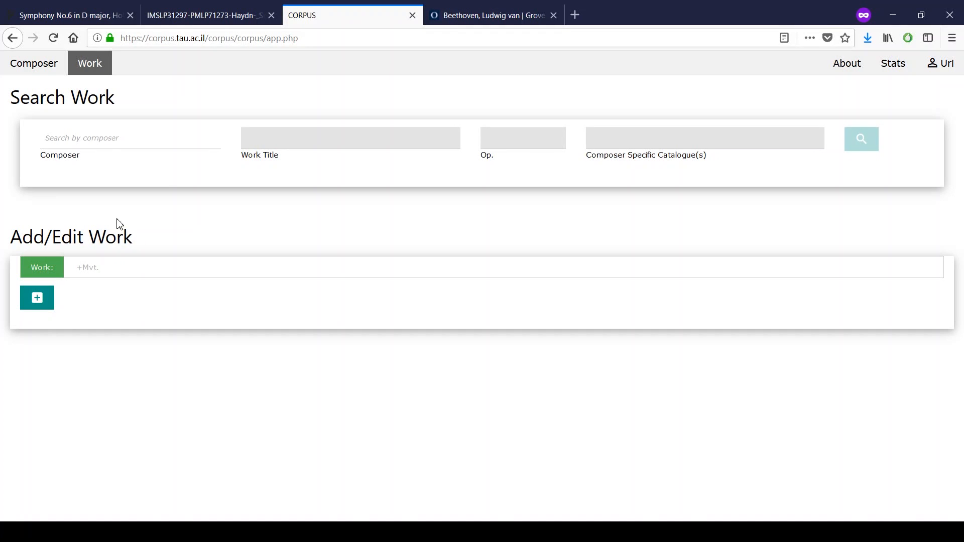
pyautogui.click(58, 133)
pyautogui.write('H')
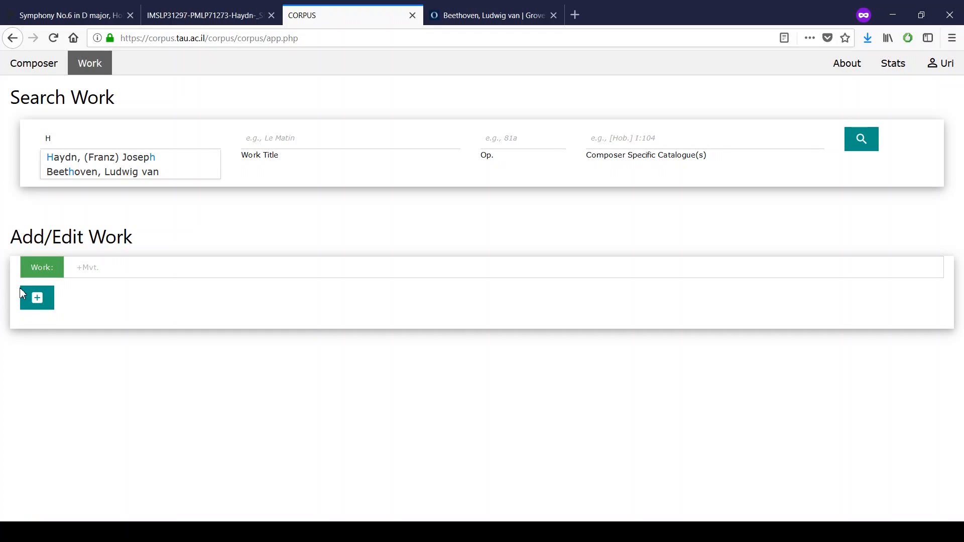
pyautogui.write('a')
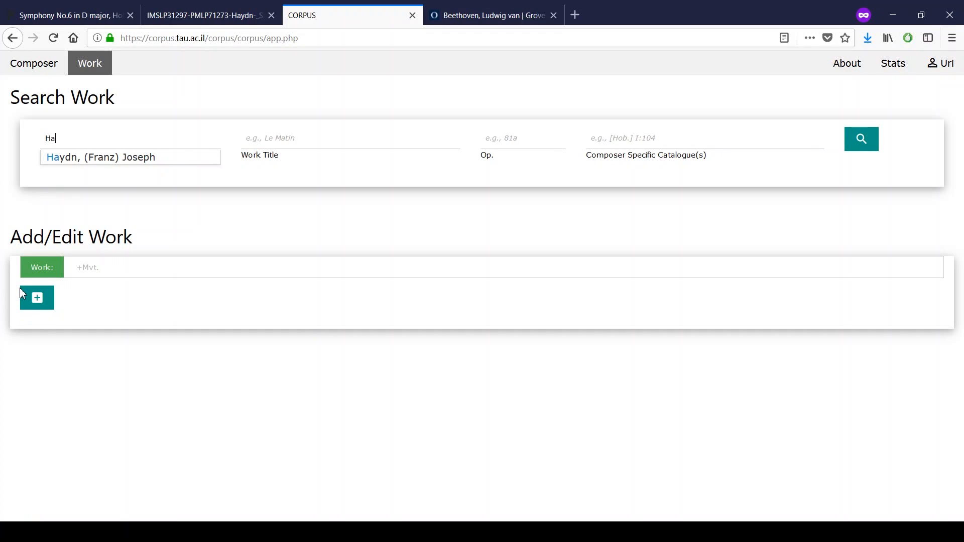
pyautogui.write('ydn')
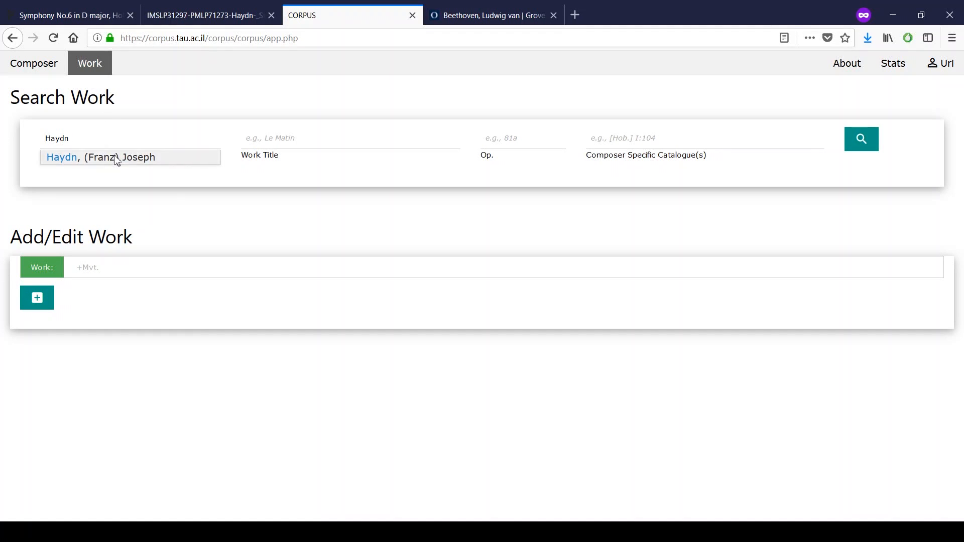
pyautogui.click(116, 159)
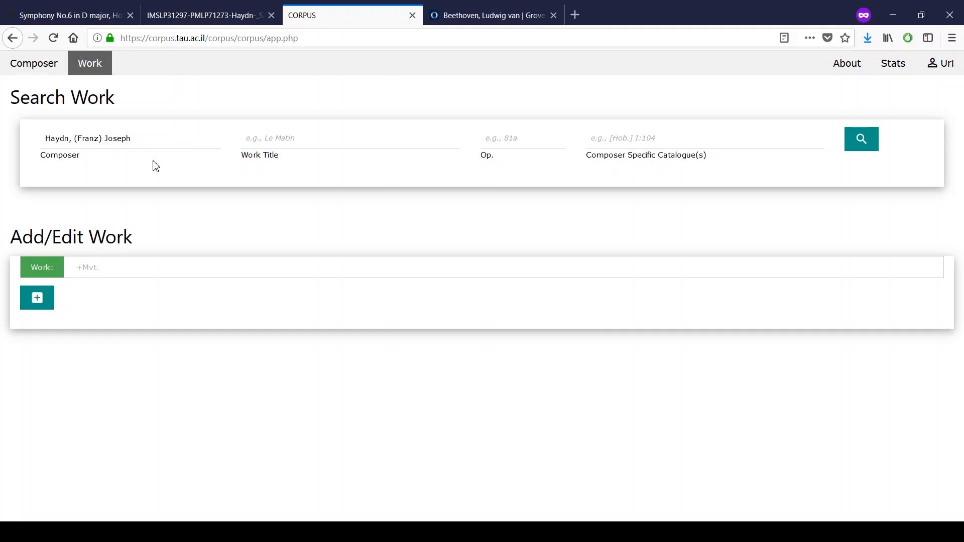
pyautogui.write('Le Matin')
pyautogui.click(861, 149)
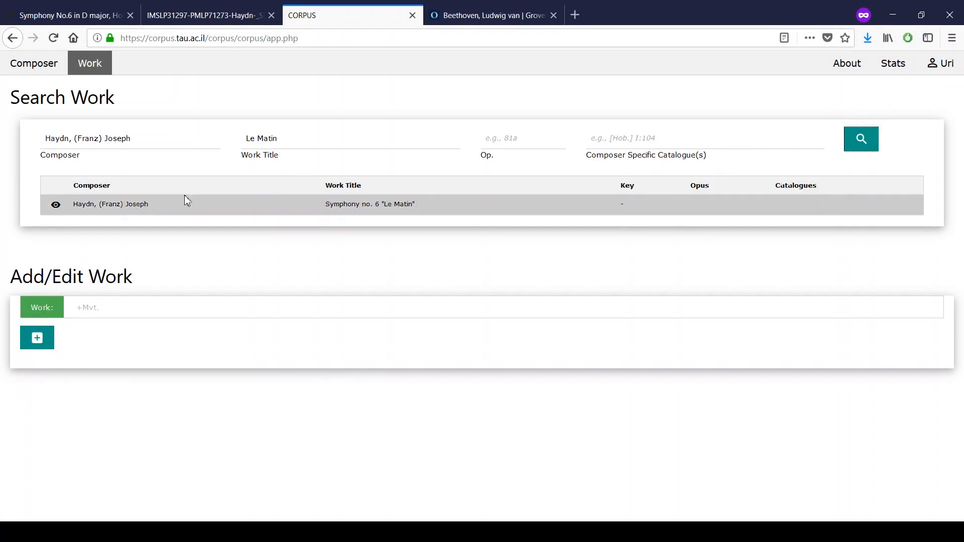
pyautogui.click(55, 205)
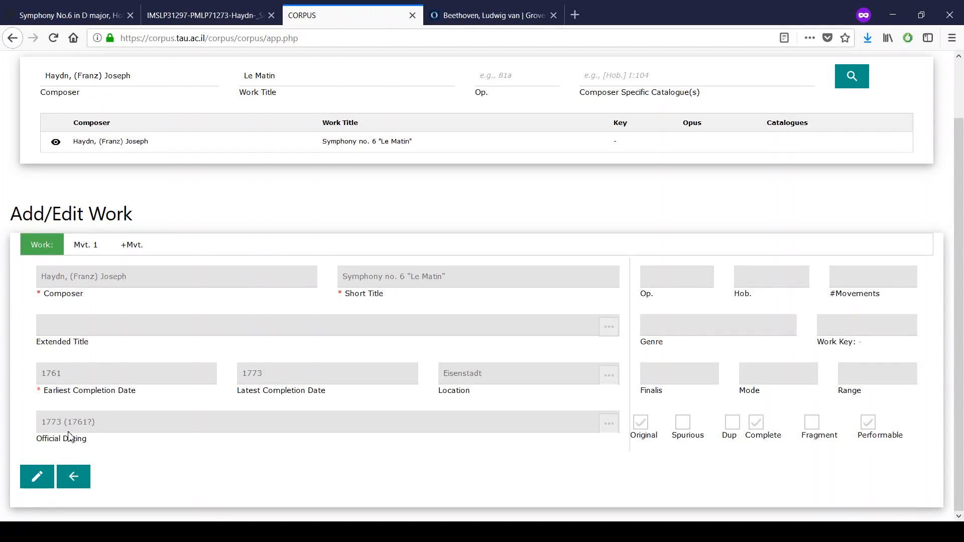
# Step: Edit the work record to give it Hob. number I:6, 4 movements and the genre Symphony
pyautogui.click(37, 479)
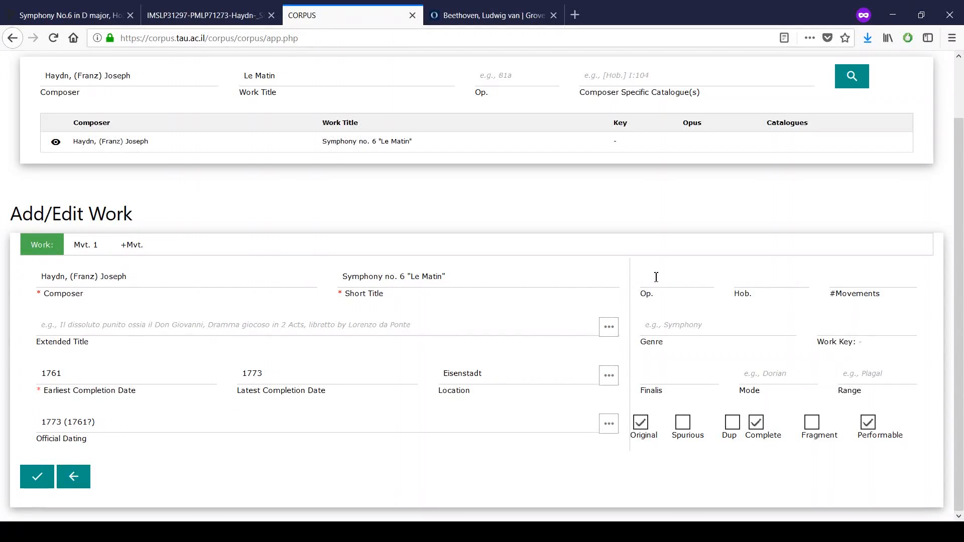
pyautogui.click(752, 279)
pyautogui.write('I')
pyautogui.write(':')
pyautogui.write('6')
pyautogui.write('4')
pyautogui.write('S')
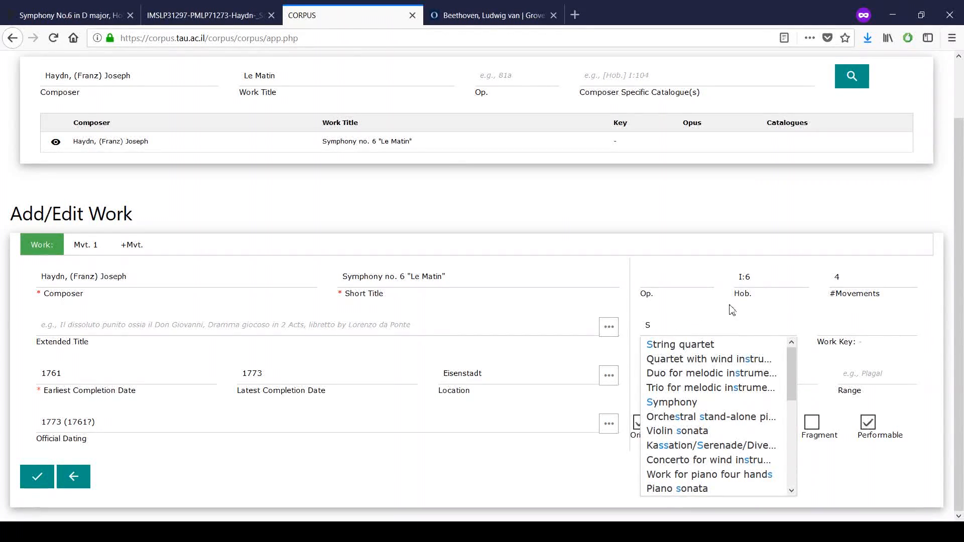
pyautogui.click(666, 402)
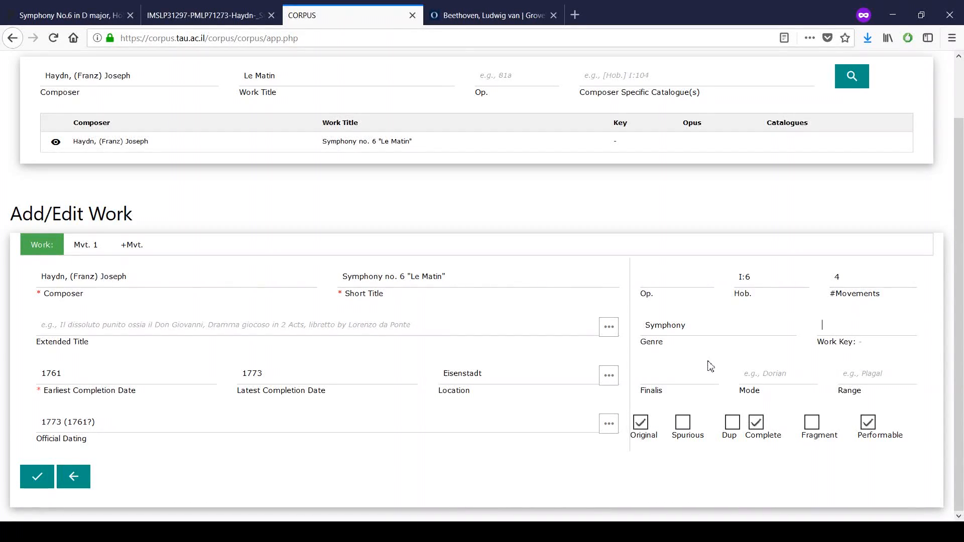
# Step: Set the work key to D (D major) and save the changes to the work record
pyautogui.write('Db')
pyautogui.press('BackSpace')
pyautogui.write('#')
pyautogui.press('BackSpace')
pyautogui.click(34, 481)
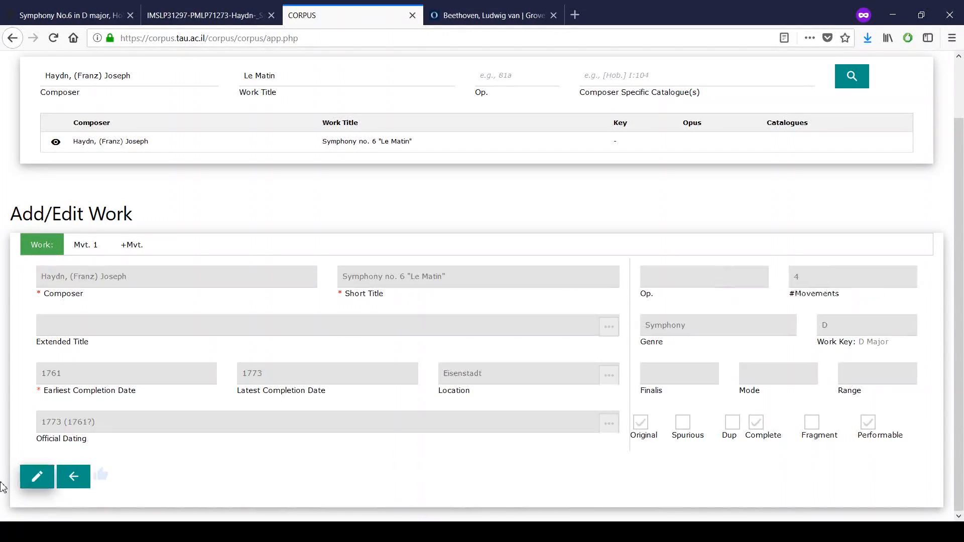
# Step: Open the symphony's first movement record for editing
pyautogui.click(79, 246)
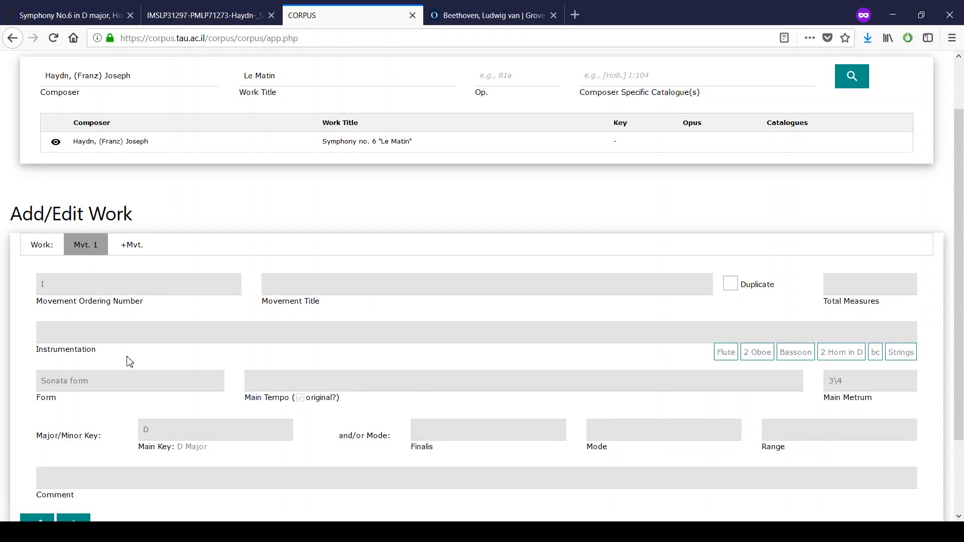
pyautogui.scroll(-2, 125, 364)
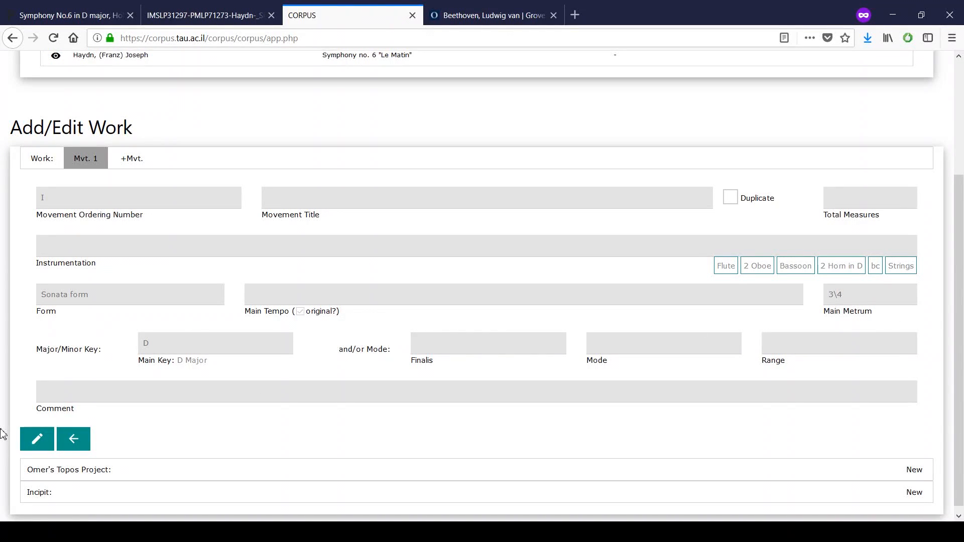
pyautogui.click(34, 439)
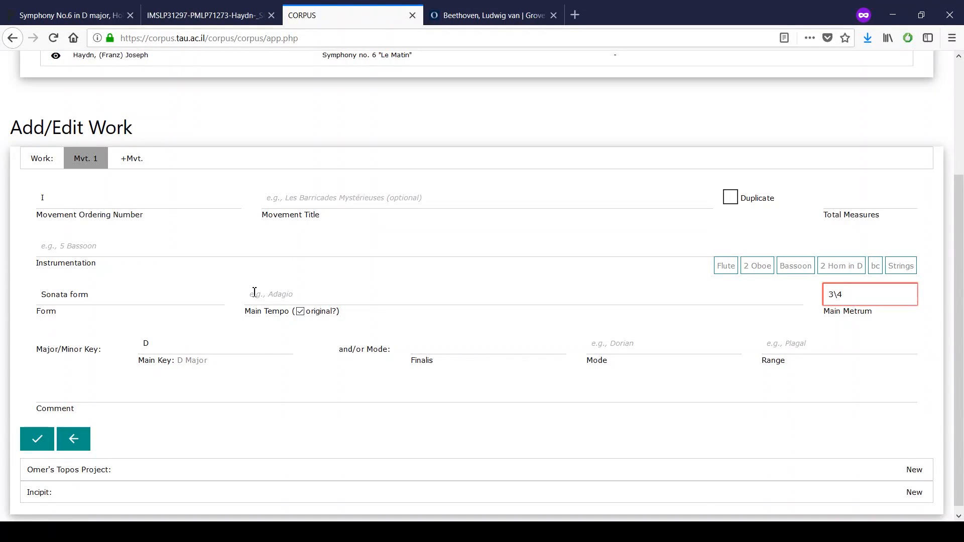
# Step: Check the first movement's tempo marking in the score, set its main tempo to Allegro in CORPUS, and save the movement
pyautogui.click(166, 19)
pyautogui.scroll(-2, 315, 266)
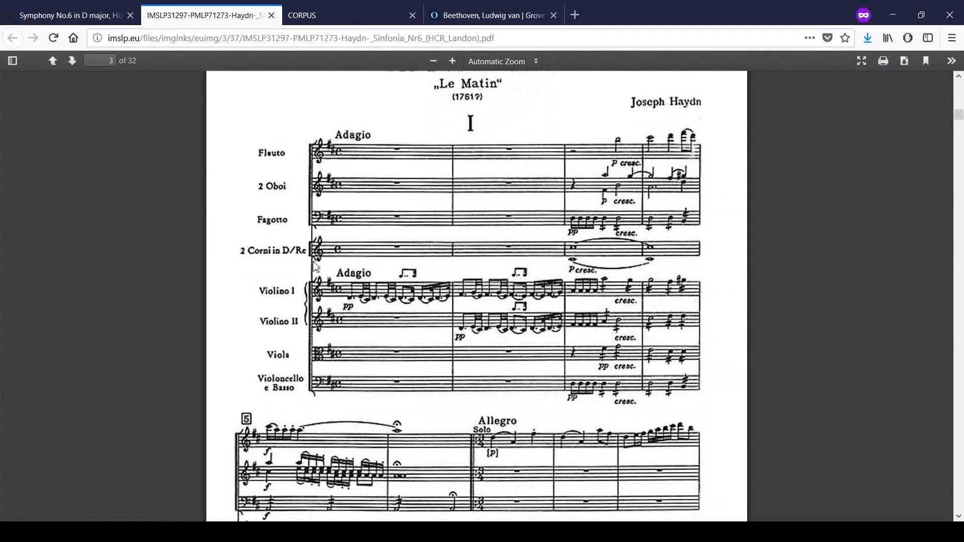
pyautogui.scroll(-3, 316, 266)
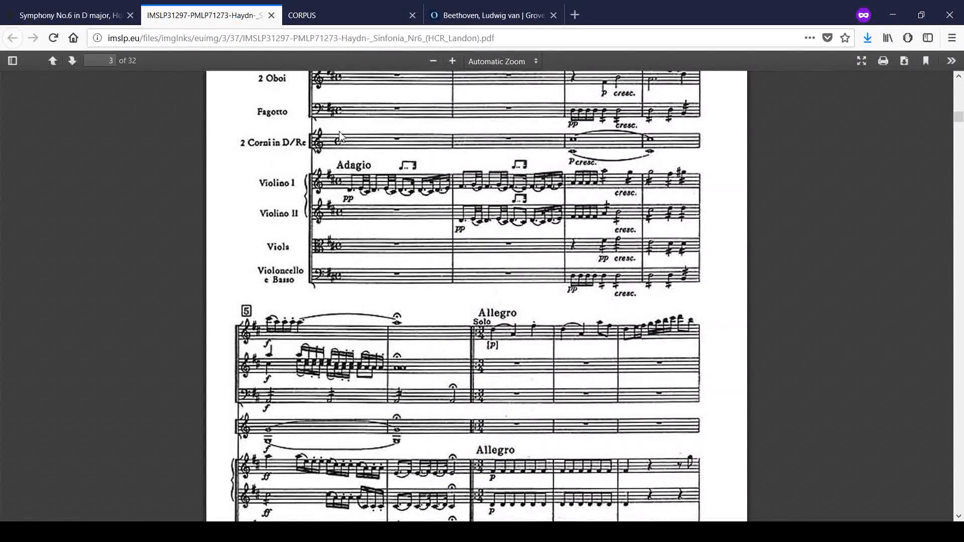
pyautogui.click(321, 16)
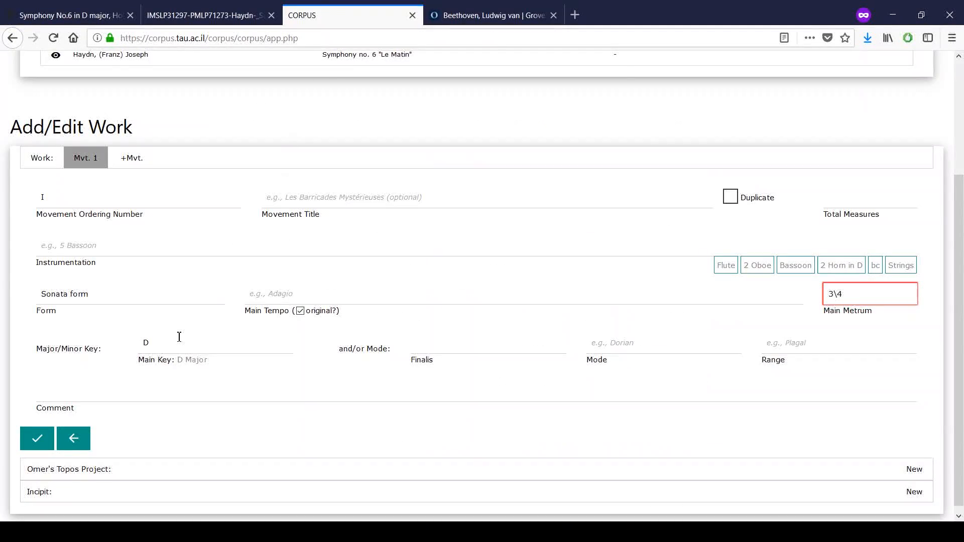
pyautogui.click(258, 300)
pyautogui.write('All')
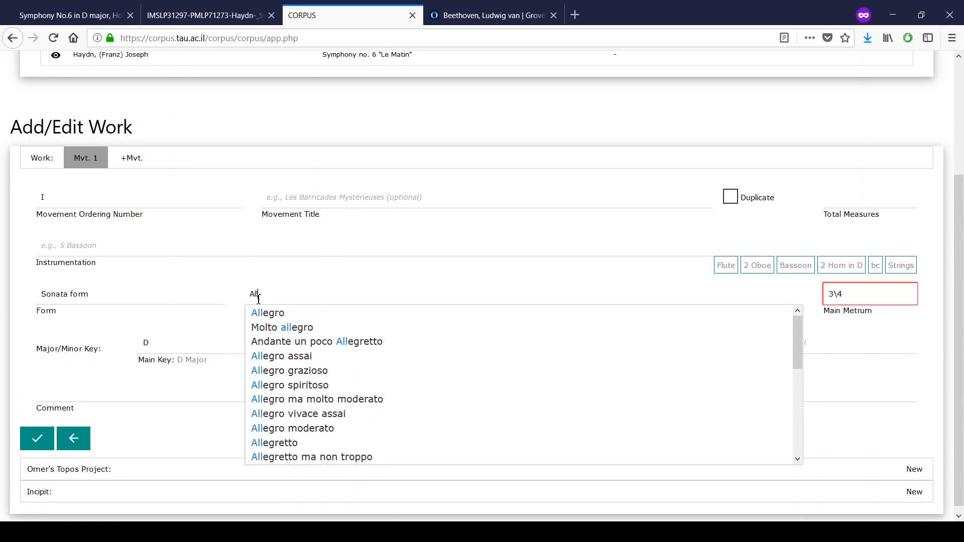
pyautogui.click(280, 314)
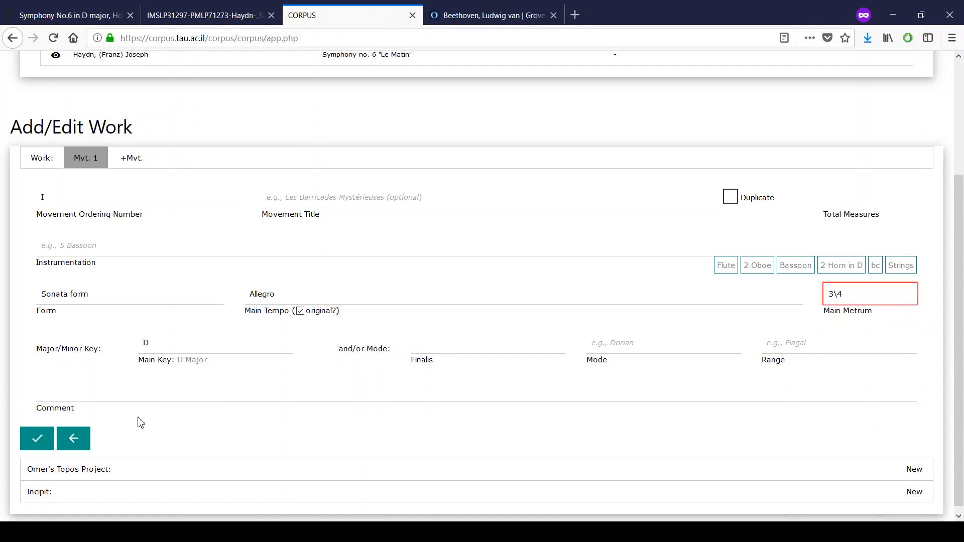
pyautogui.click(35, 443)
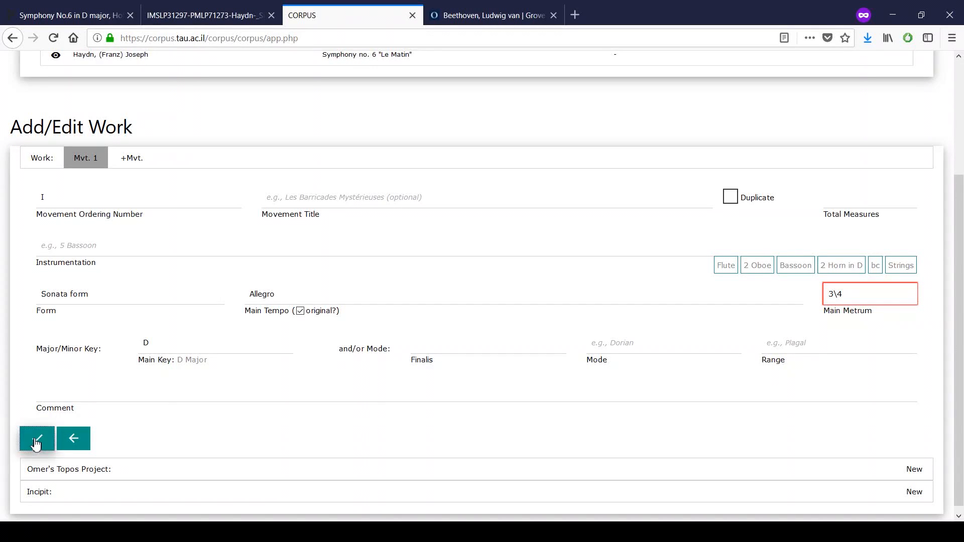
# Step: Start a new Omer's Topos Project entry for the first movement
pyautogui.scroll(-1, 371, 427)
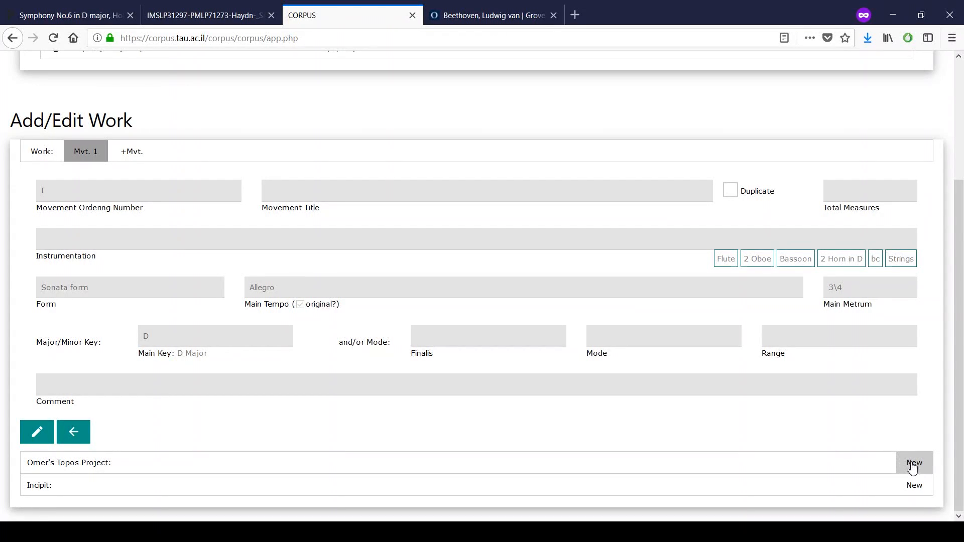
pyautogui.click(913, 467)
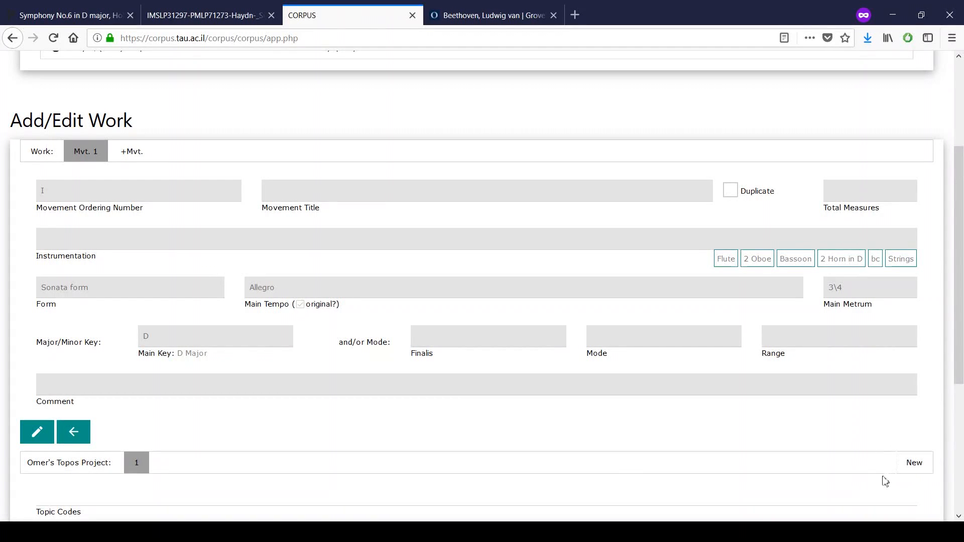
pyautogui.scroll(-4, 235, 346)
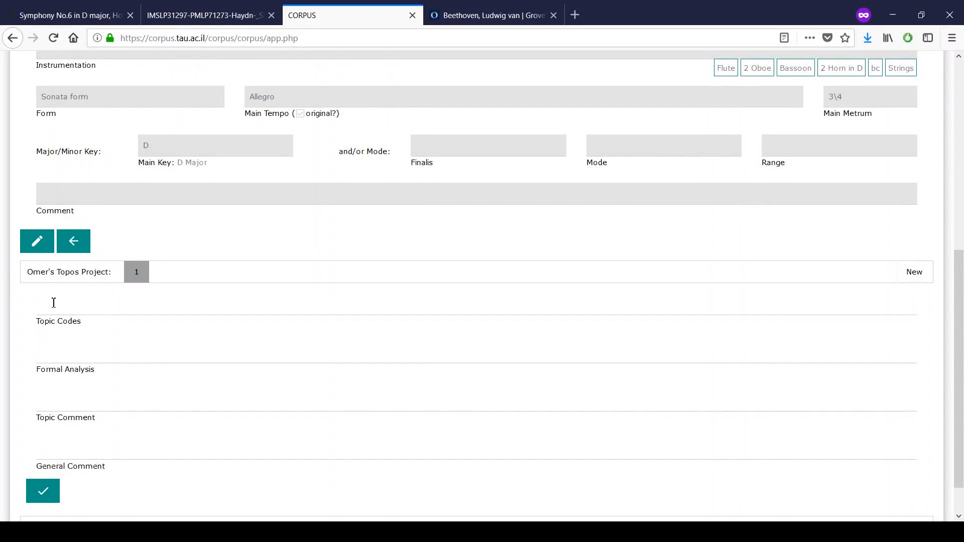
# Step: Switch to the score PDF and examine the first movement's opening, from the Adagio introduction into the Allegro theme
pyautogui.click(199, 16)
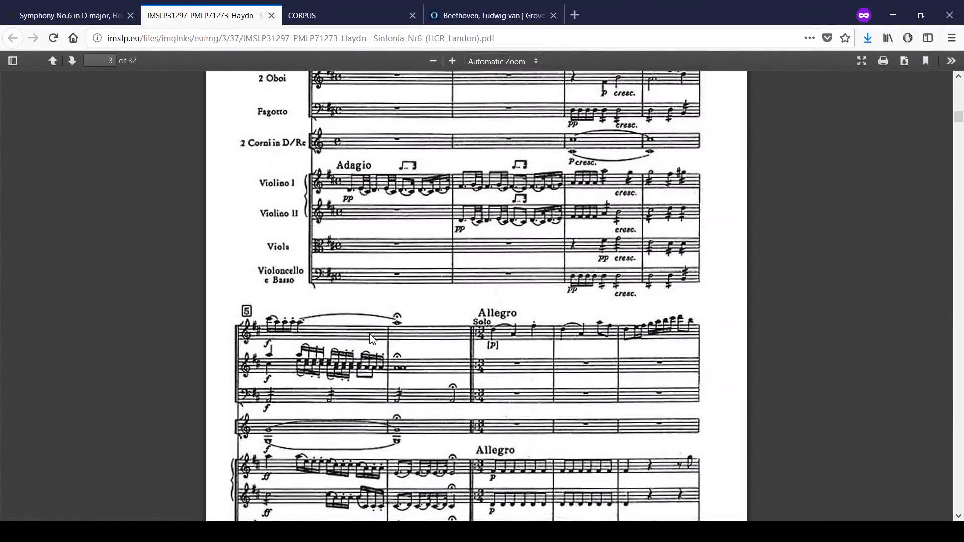
pyautogui.scroll(-3, 374, 340)
pyautogui.scroll(-1, 374, 332)
pyautogui.scroll(-1, 426, 326)
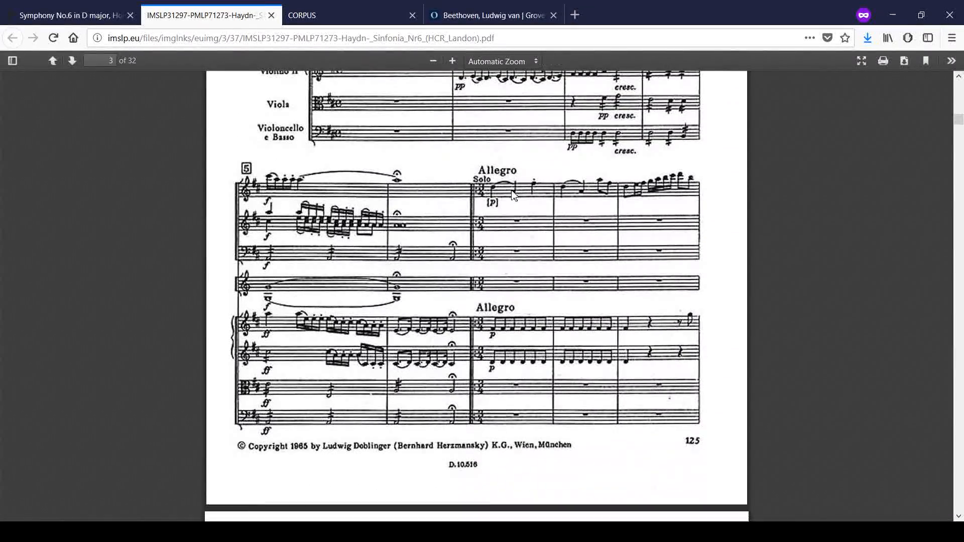
pyautogui.scroll(-5, 492, 203)
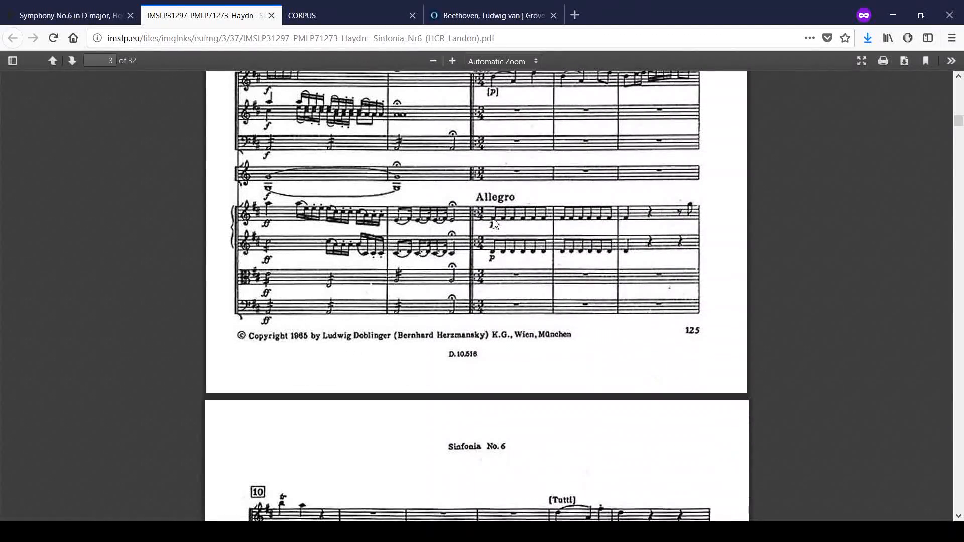
pyautogui.scroll(-5, 495, 220)
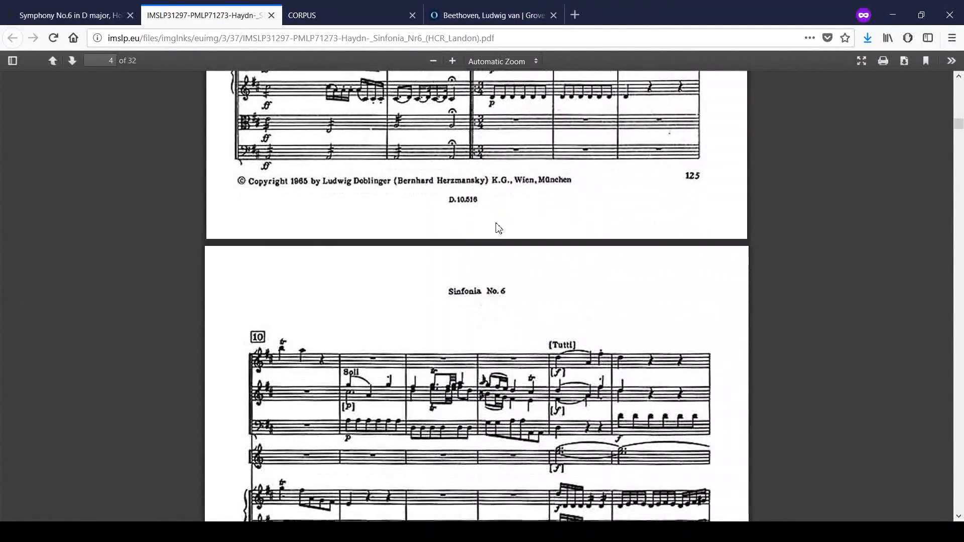
pyautogui.scroll(-5, 497, 229)
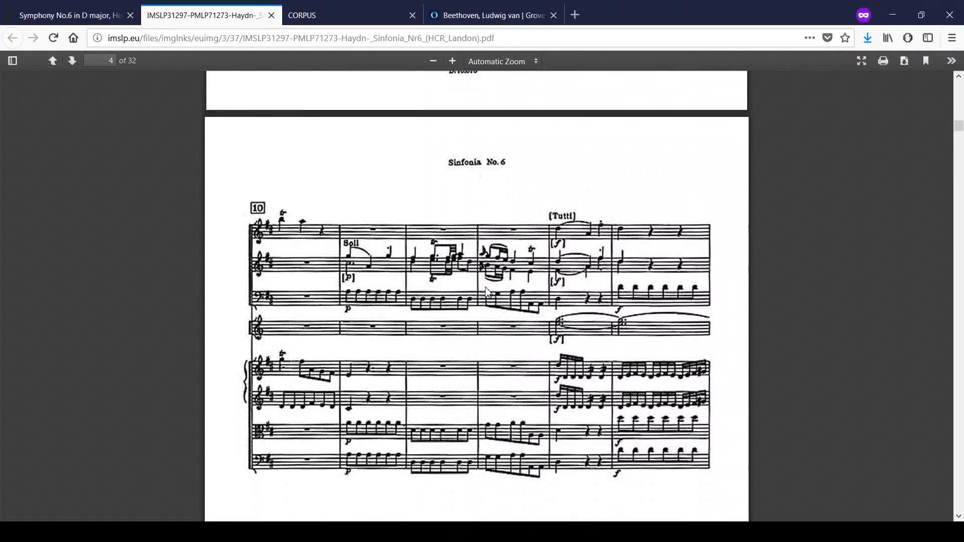
pyautogui.scroll(-2, 493, 311)
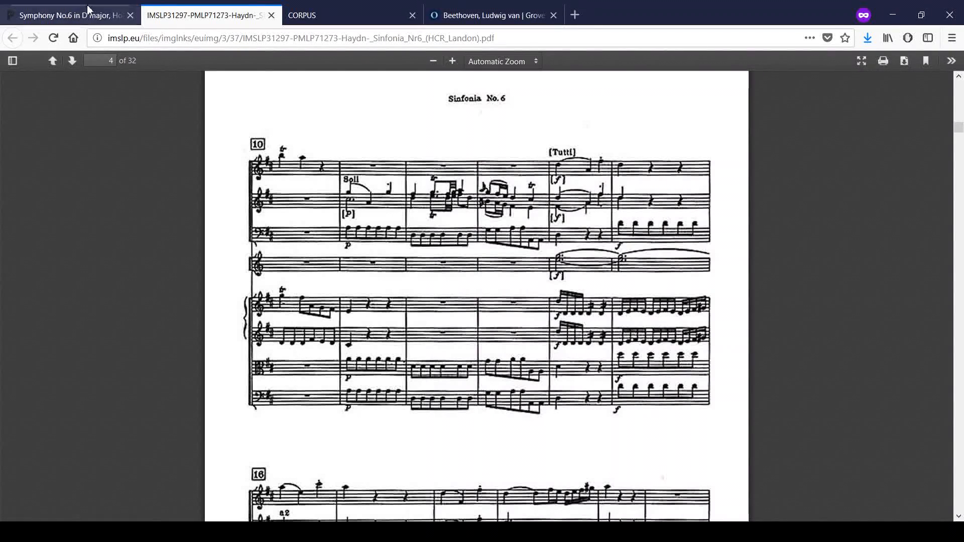
# Step: Return to CORPUS and add the topic code Res_Rev to the topos entry
pyautogui.click(312, 15)
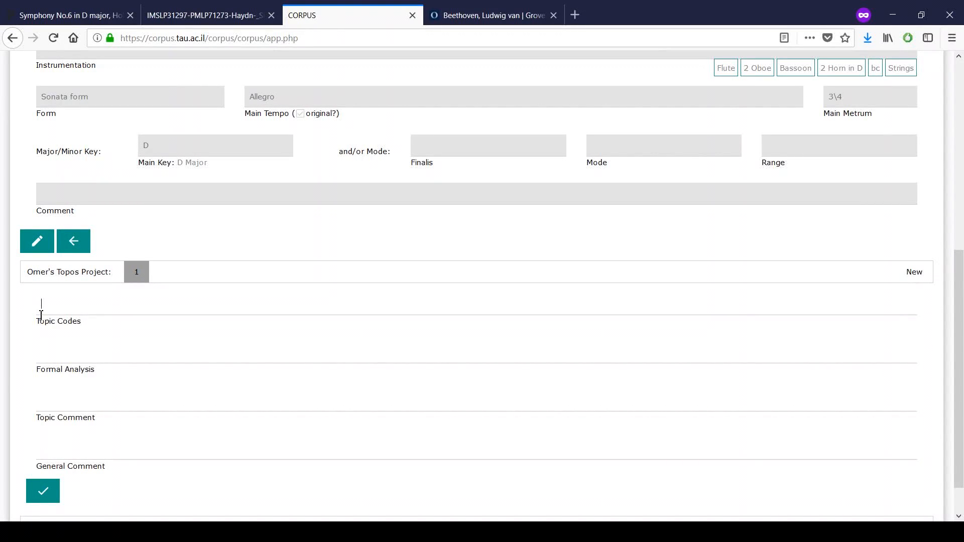
pyautogui.write('Res_Rev')
pyautogui.press('Return')
# Step: Recheck the Allegro theme in the score, enter "Period with dissolving consequent" as the formal analysis, and save the topos entry
pyautogui.click(221, 18)
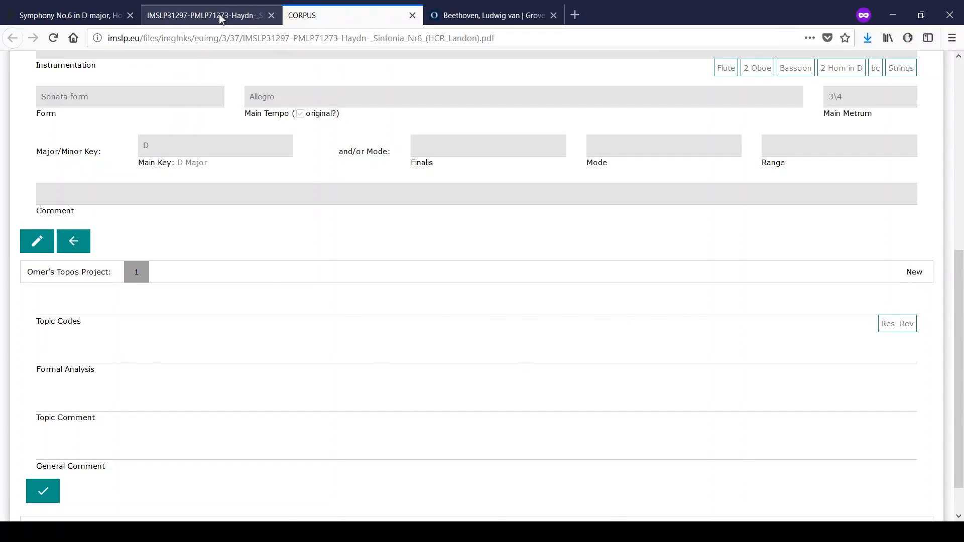
pyautogui.scroll(3, 401, 256)
pyautogui.scroll(6, 390, 277)
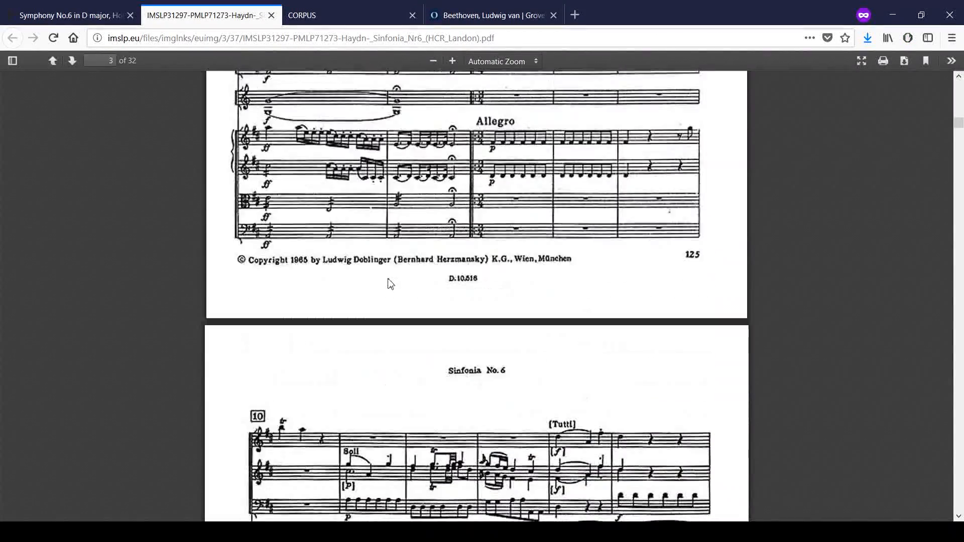
pyautogui.click(350, 20)
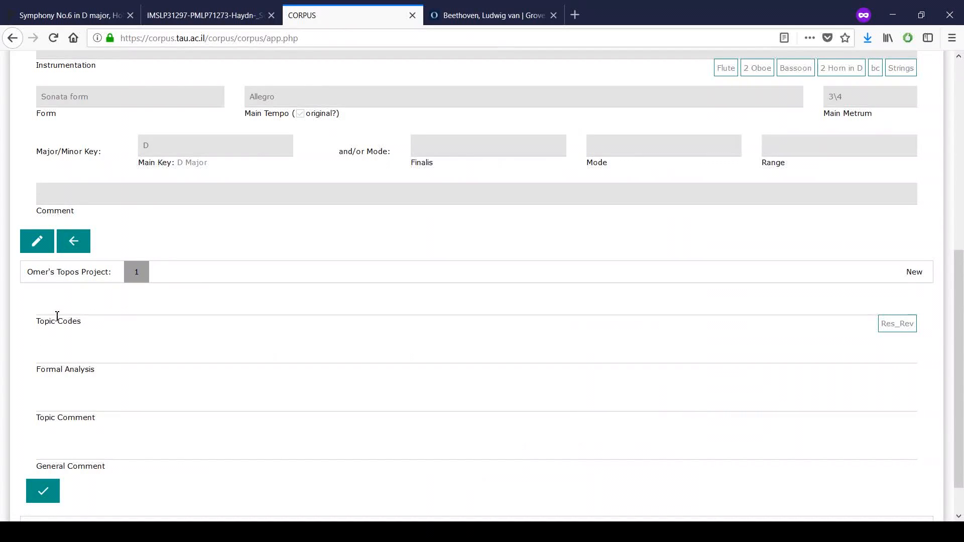
pyautogui.write('Period with dissolving consequent')
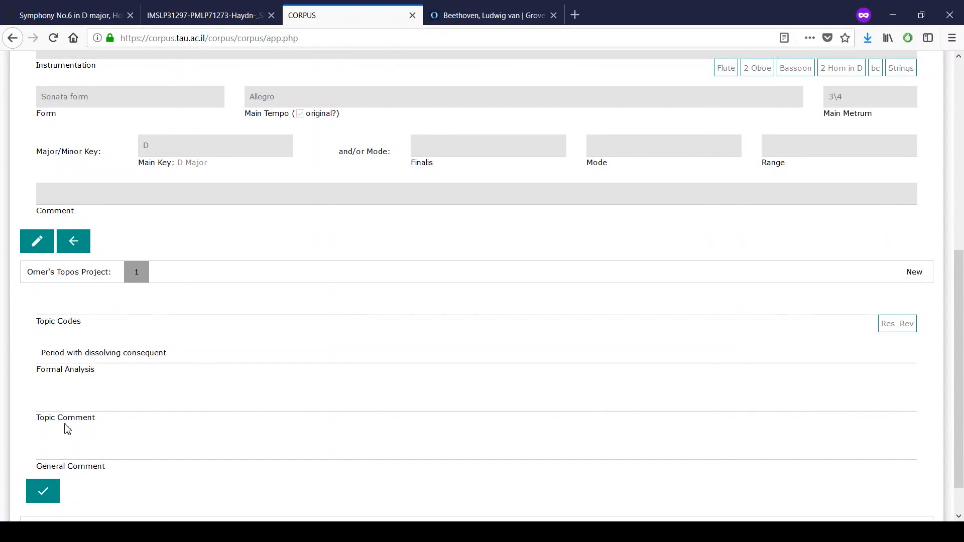
pyautogui.scroll(-1, 56, 439)
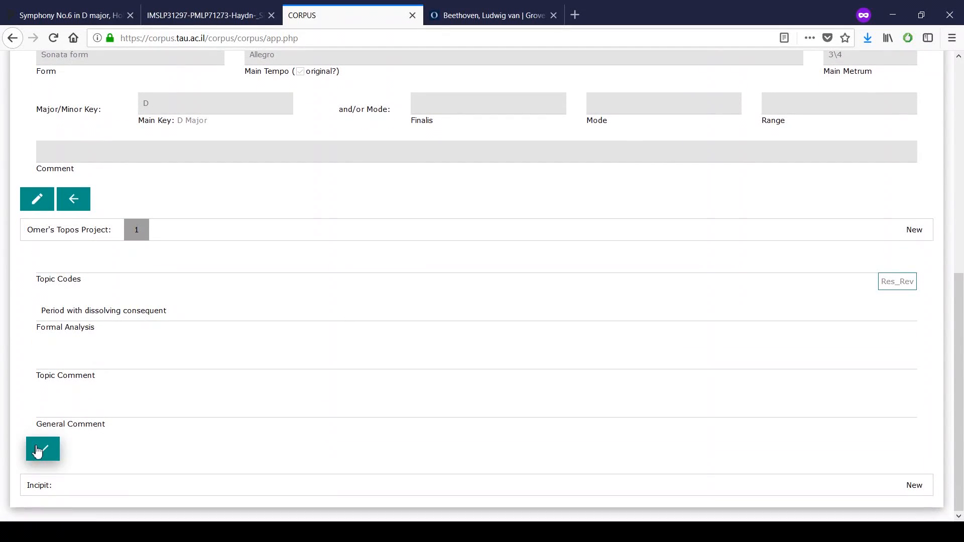
pyautogui.click(38, 450)
pyautogui.click(44, 454)
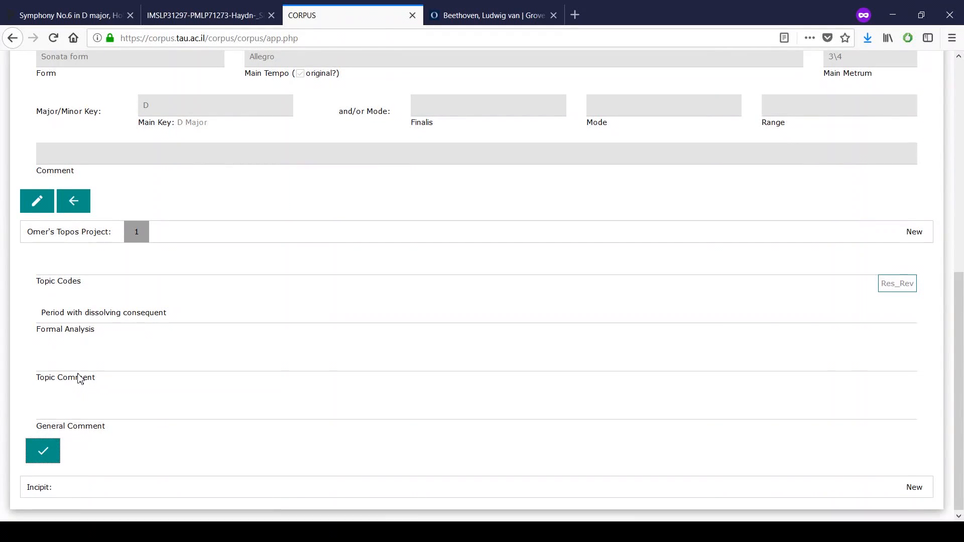
# Step: Leave the Haydn symphony's record and start a new work with Beethoven, Ludwig van as composer
pyautogui.scroll(3, 77, 389)
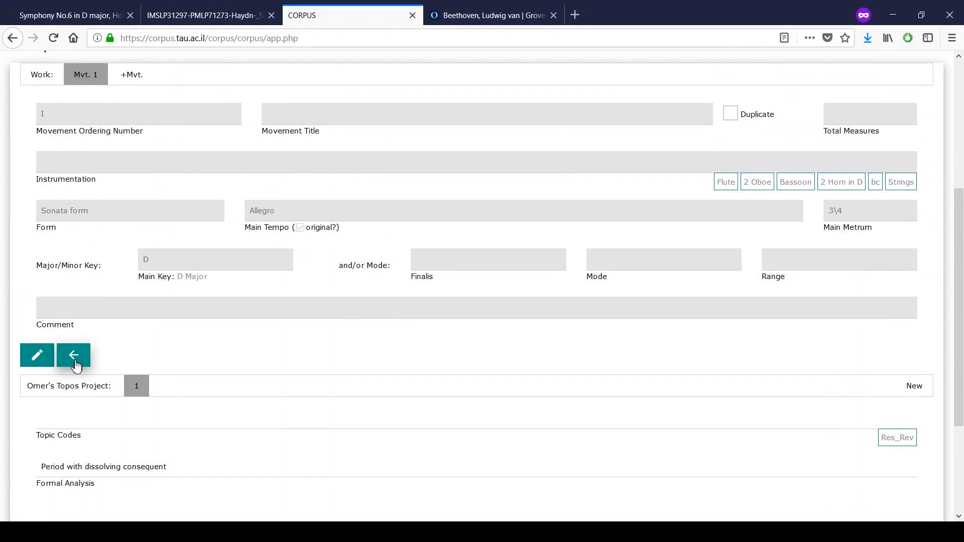
pyautogui.click(74, 357)
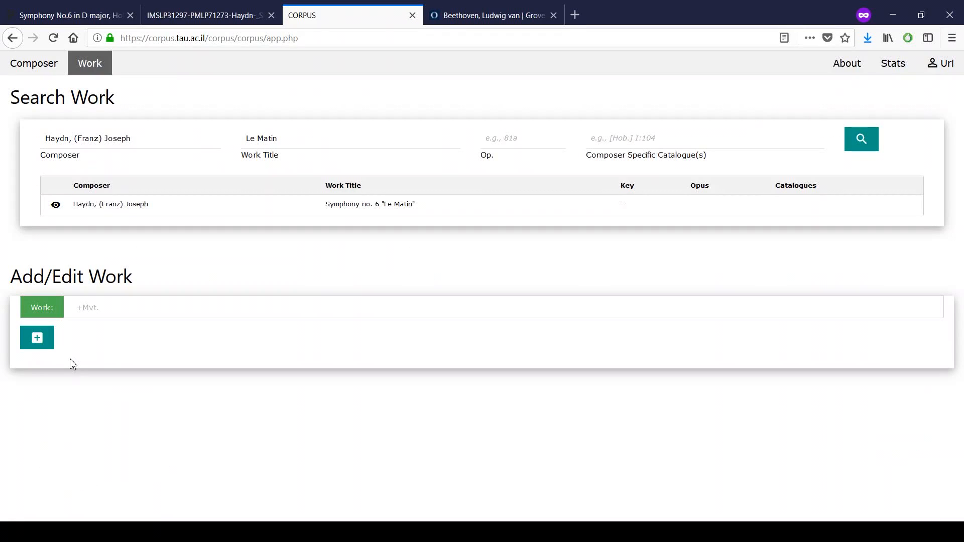
pyautogui.click(36, 338)
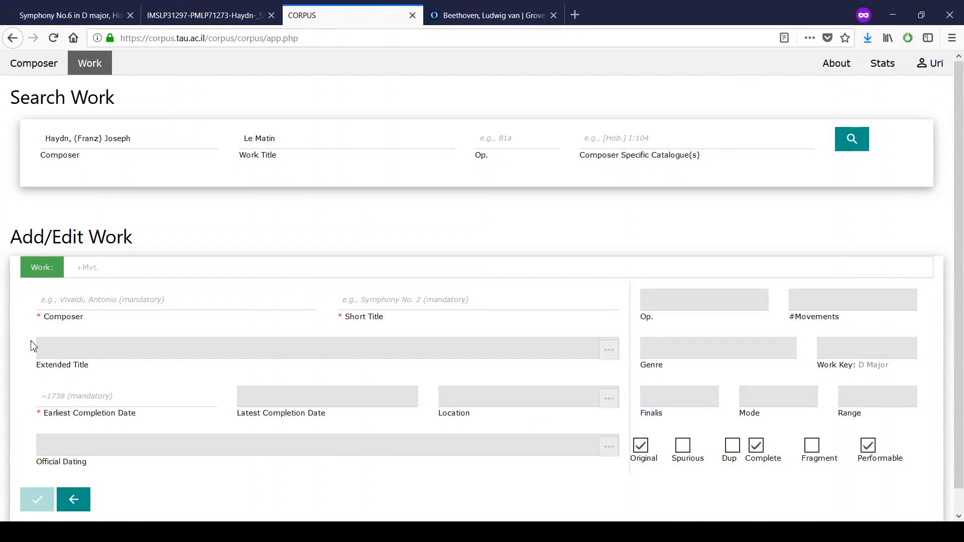
pyautogui.write('BEE')
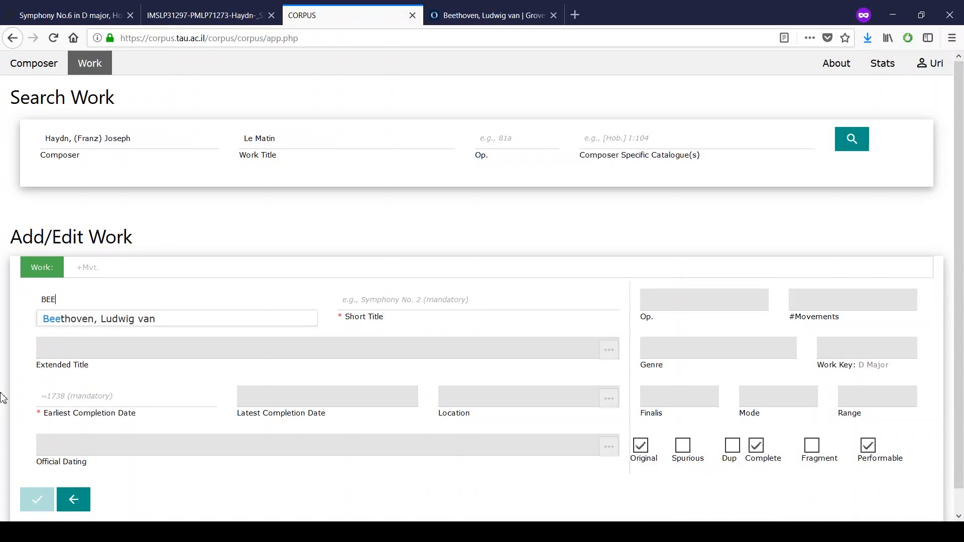
pyautogui.press('Down')
pyautogui.press('Tab')
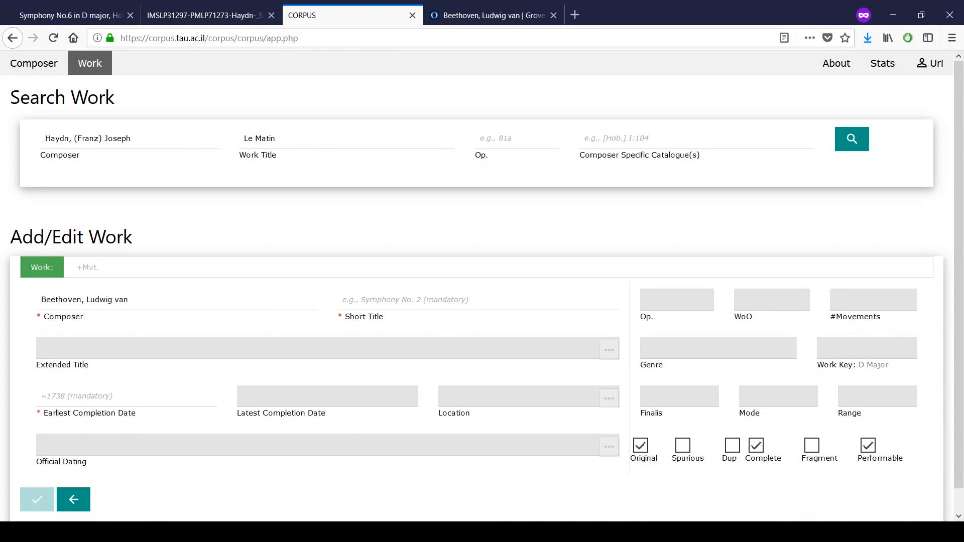
# Step: Enter the short title "Symphony no. 9", the earliest completion date 1824 and the extended title "Choral" Symphony
pyautogui.write('Symphony no. 9')
pyautogui.scroll(-1, 61, 444)
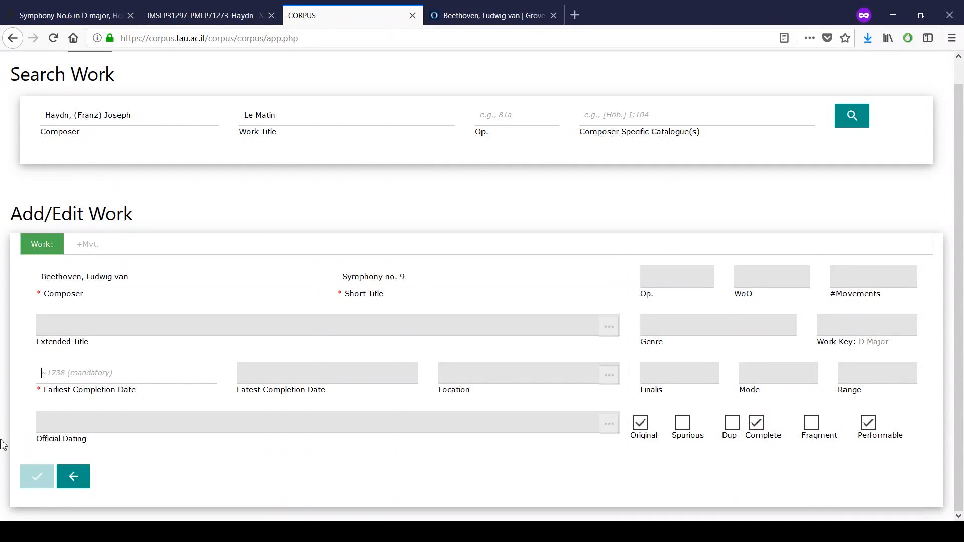
pyautogui.write('1824')
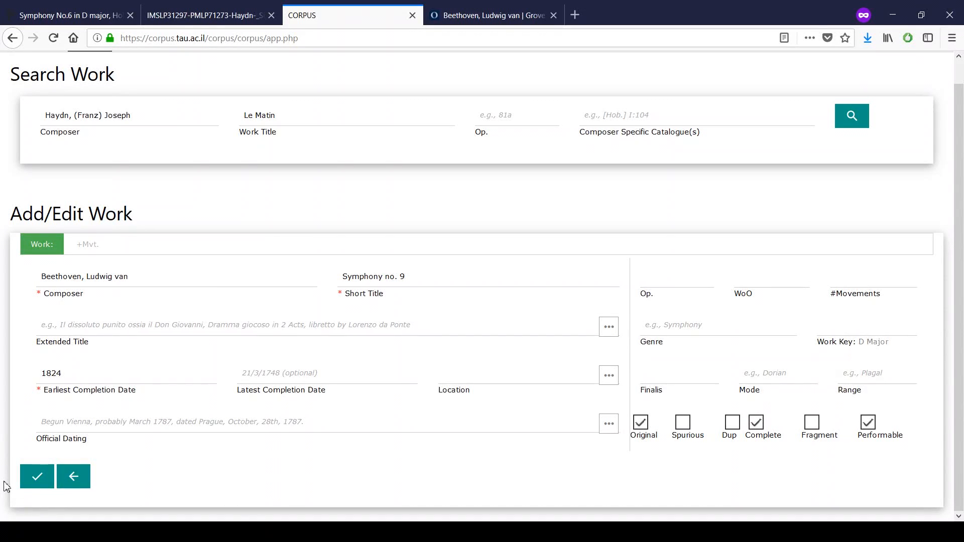
pyautogui.write('"Ch')
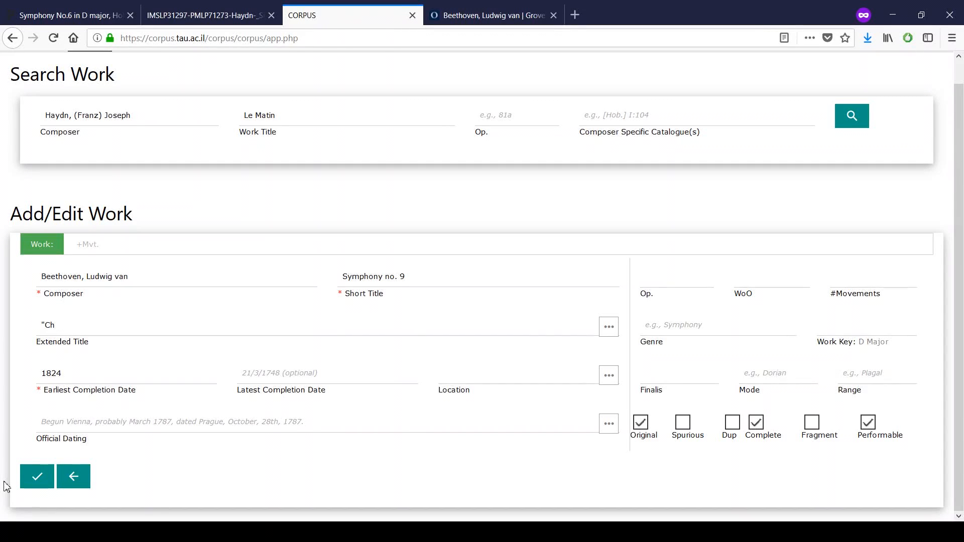
pyautogui.write('orAL')
pyautogui.press('BackSpace')
pyautogui.press('BackSpace')
pyautogui.write('al" Symphony')
# Step: Give the new work opus number 125, 4 movements and the genre Symphony
pyautogui.click(654, 281)
pyautogui.write('125')
pyautogui.press('Tab')
pyautogui.press('Tab')
pyautogui.write('4')
pyautogui.click(676, 323)
pyautogui.write('S')
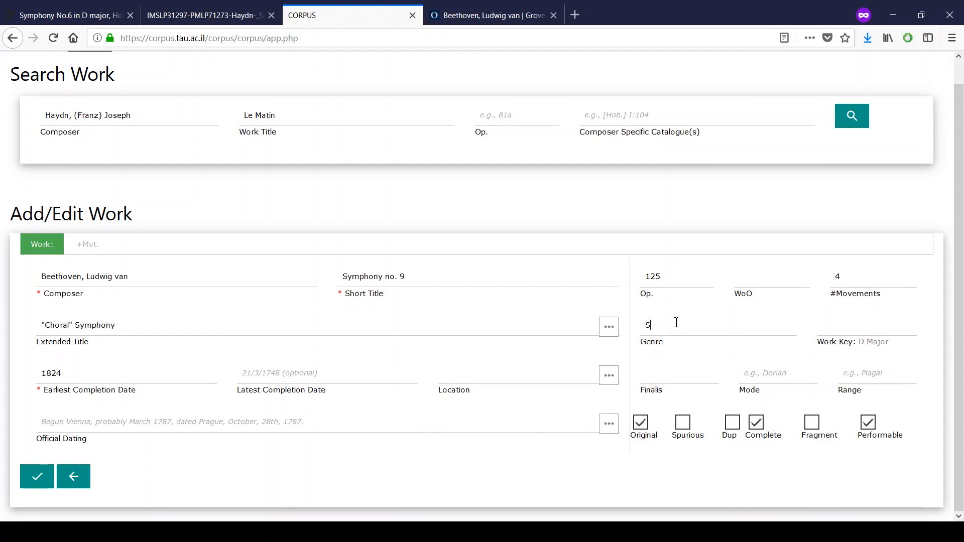
pyautogui.write('Y')
pyautogui.press('Down')
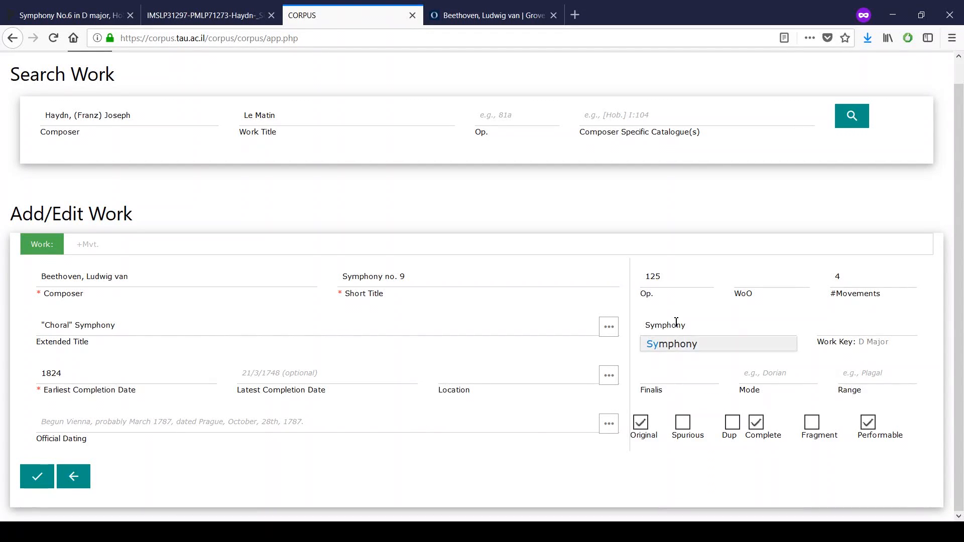
pyautogui.press('Return')
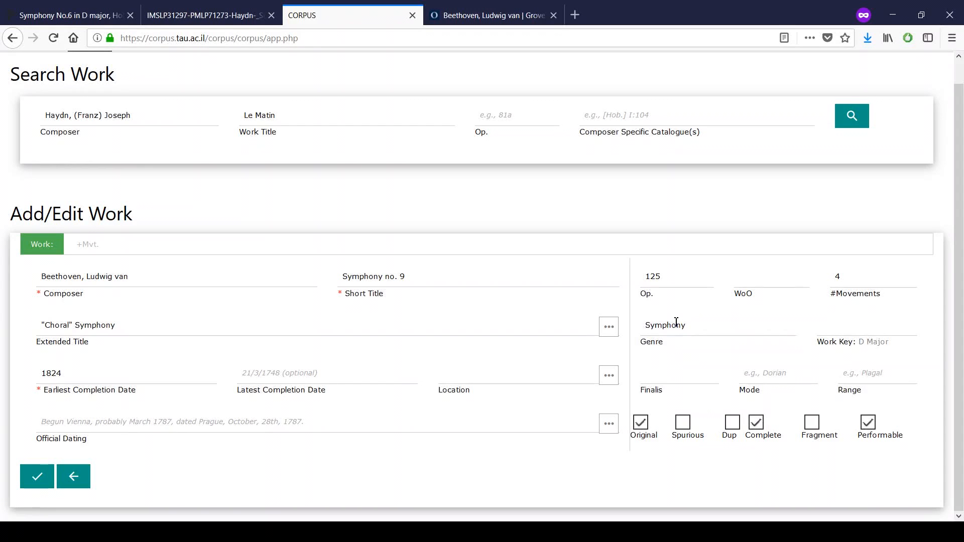
# Step: Set the work key to d (D minor) and save the new Beethoven work
pyautogui.click(848, 334)
pyautogui.write('d')
pyautogui.click(35, 479)
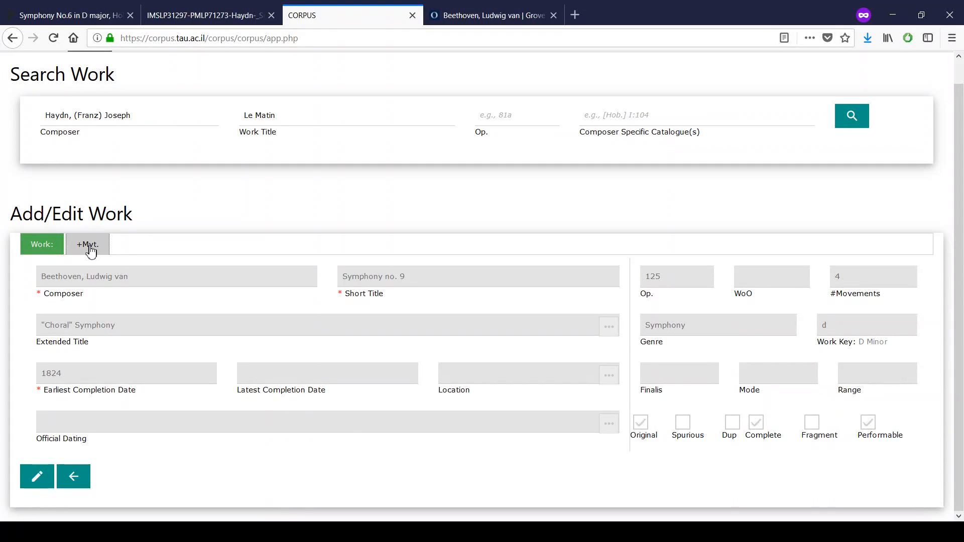
# Step: Add four movements to the Beethoven Symphony no. 9 work
pyautogui.click(89, 246)
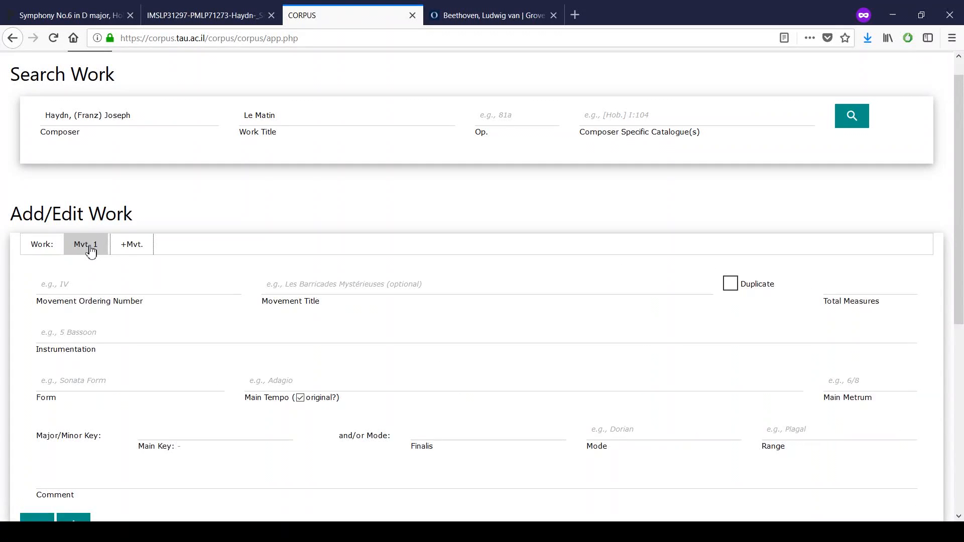
pyautogui.click(134, 245)
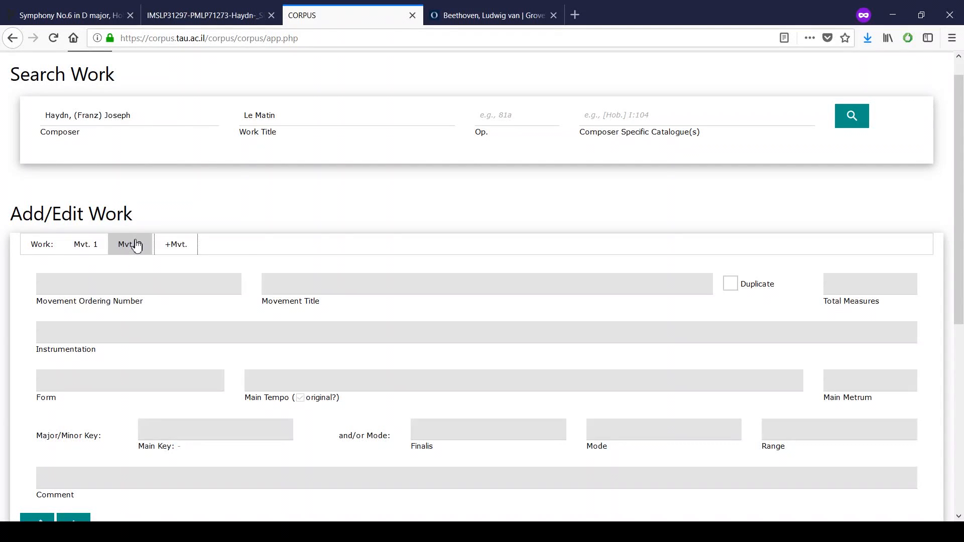
pyautogui.click(179, 246)
pyautogui.click(229, 249)
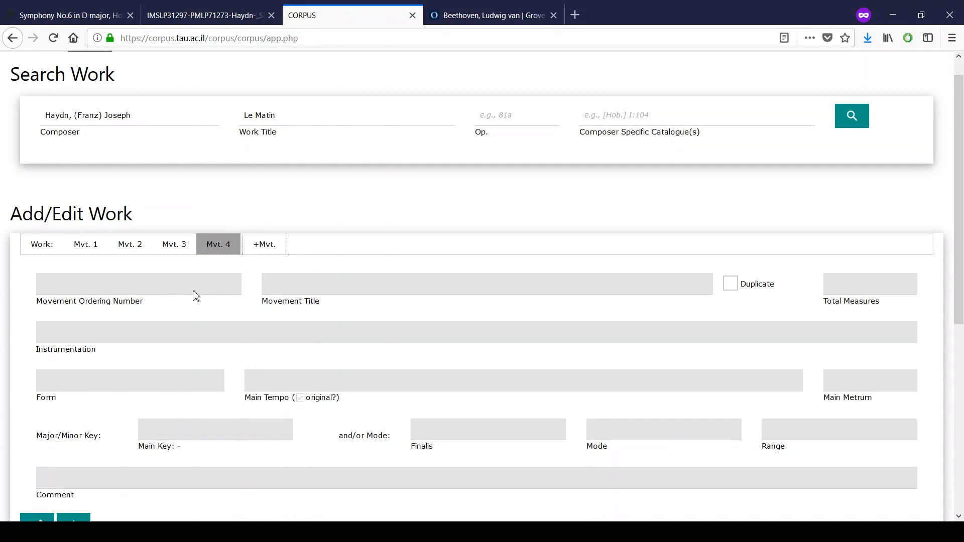
# Step: Edit the fourth movement's record and set its movement ordering number to IV
pyautogui.scroll(-2, 152, 281)
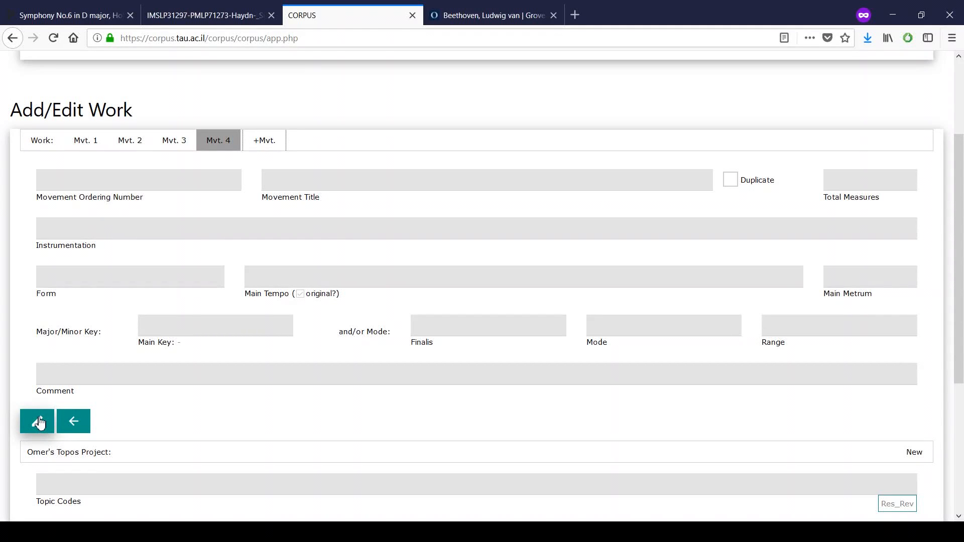
pyautogui.click(39, 422)
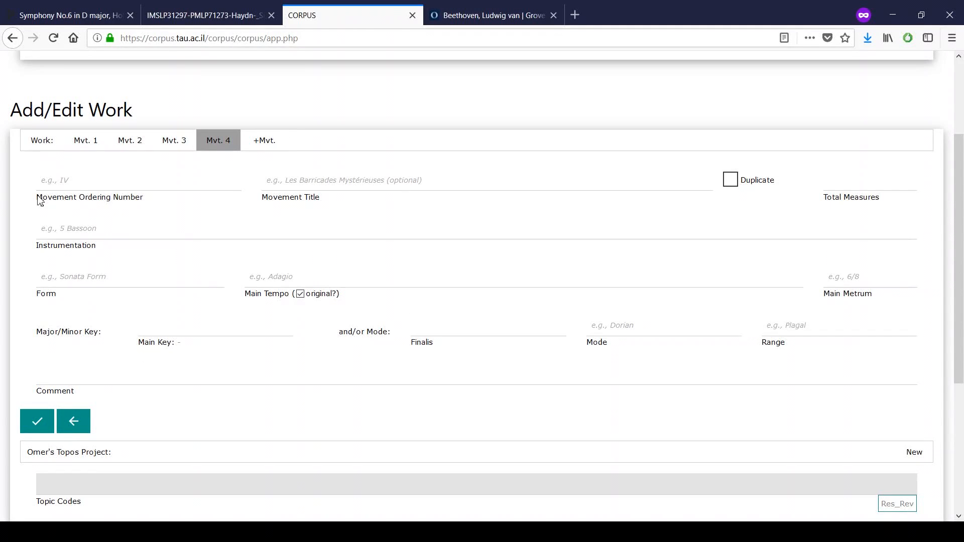
pyautogui.click(42, 182)
pyautogui.write('IV')
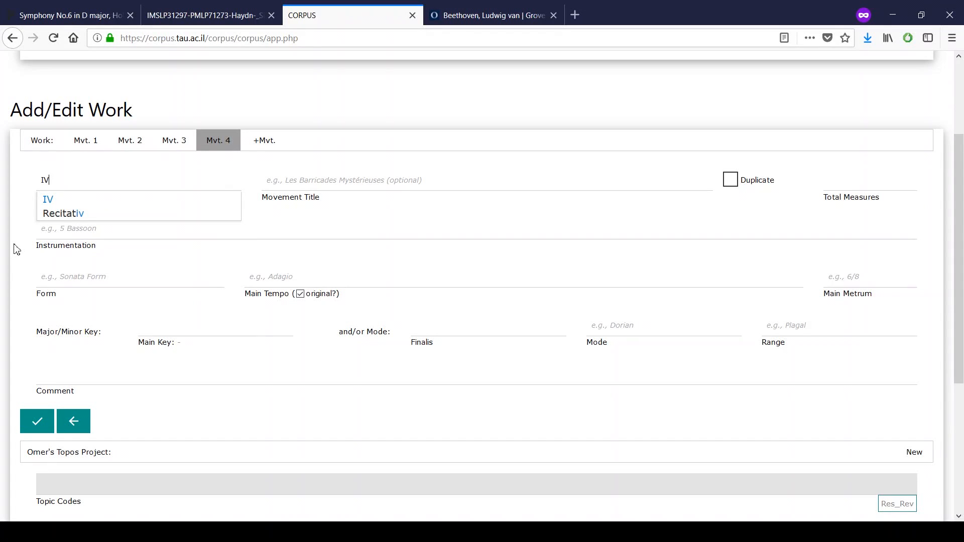
pyautogui.click(52, 201)
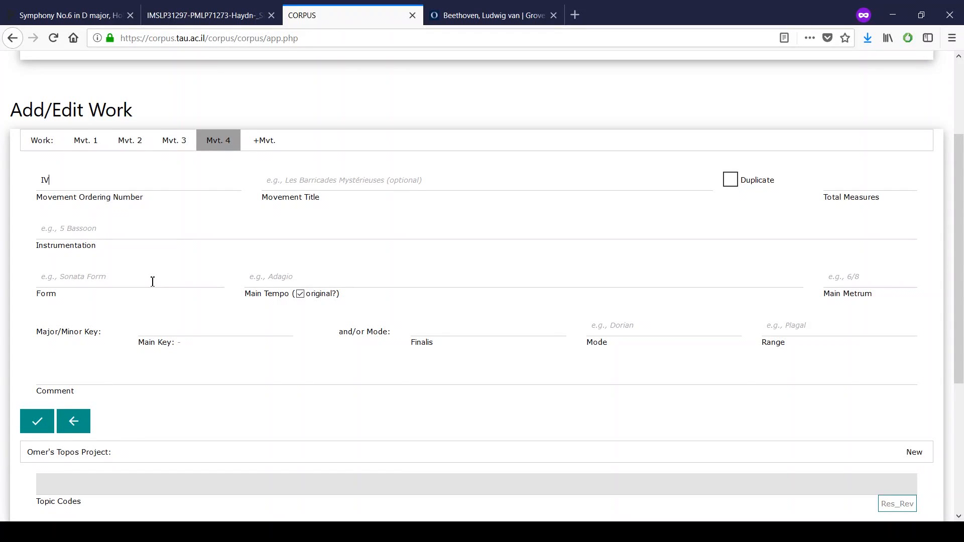
# Step: Collapse the Omer's Topos Project section and add a new incipit to the fourth movement
pyautogui.scroll(-5, 153, 281)
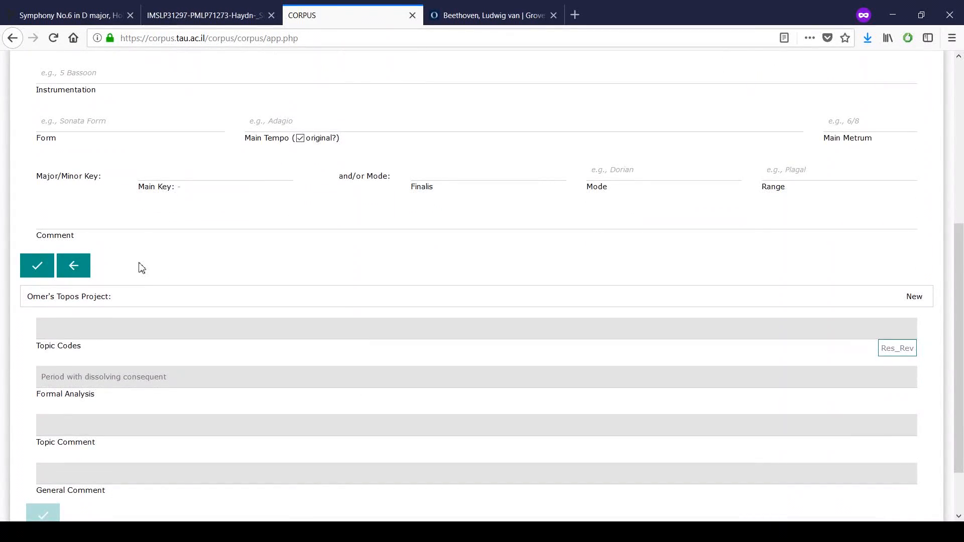
pyautogui.scroll(-2, 141, 268)
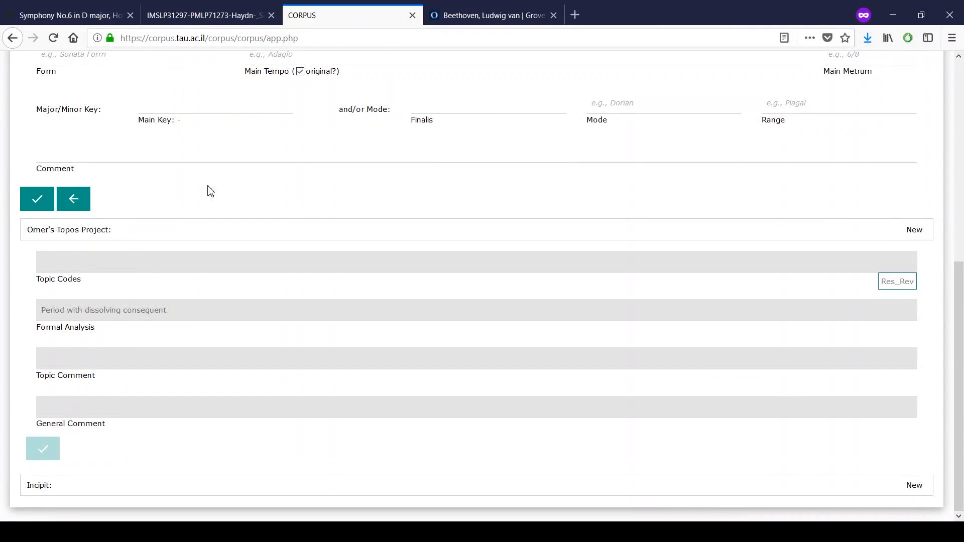
pyautogui.click(26, 222)
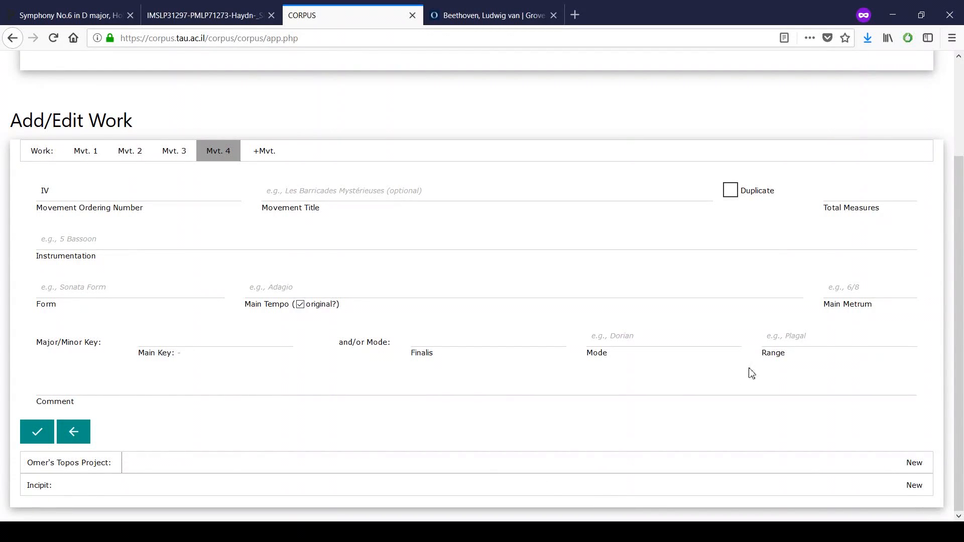
pyautogui.click(919, 491)
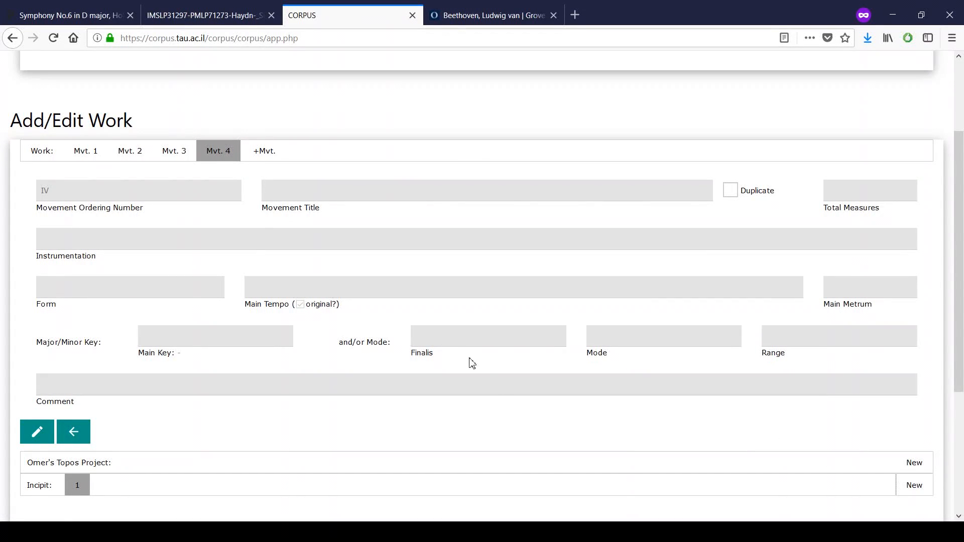
# Step: Enter the incipit "f# f# g a| a g f# e| d d e f#| f#3. e4 e2" for the fourth movement and save it
pyautogui.scroll(-3, 469, 361)
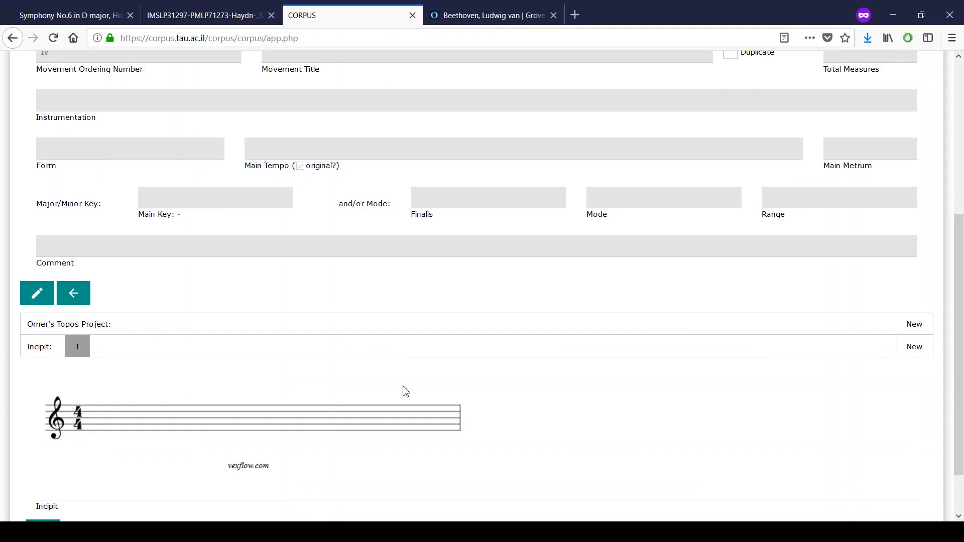
pyautogui.scroll(-2, 180, 433)
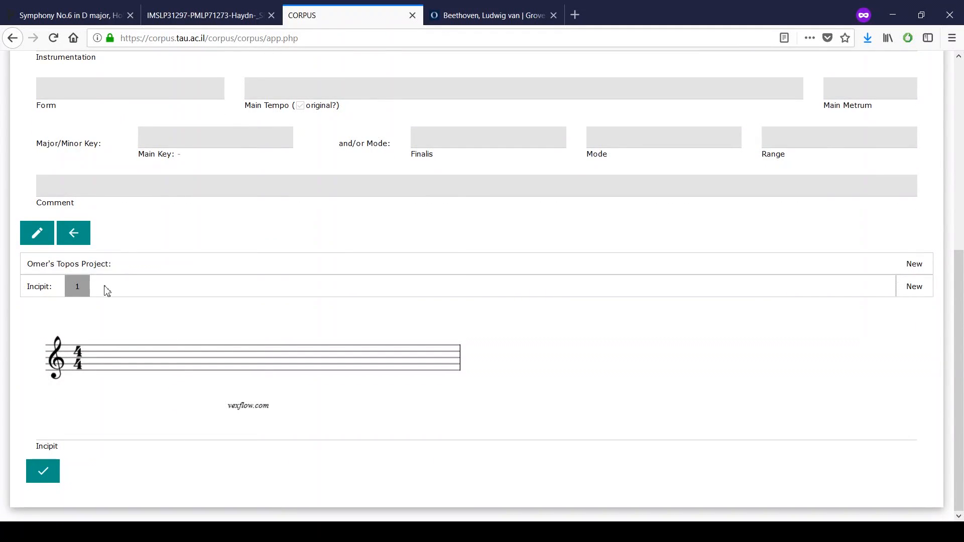
pyautogui.click(57, 434)
pyautogui.write('f# f#')
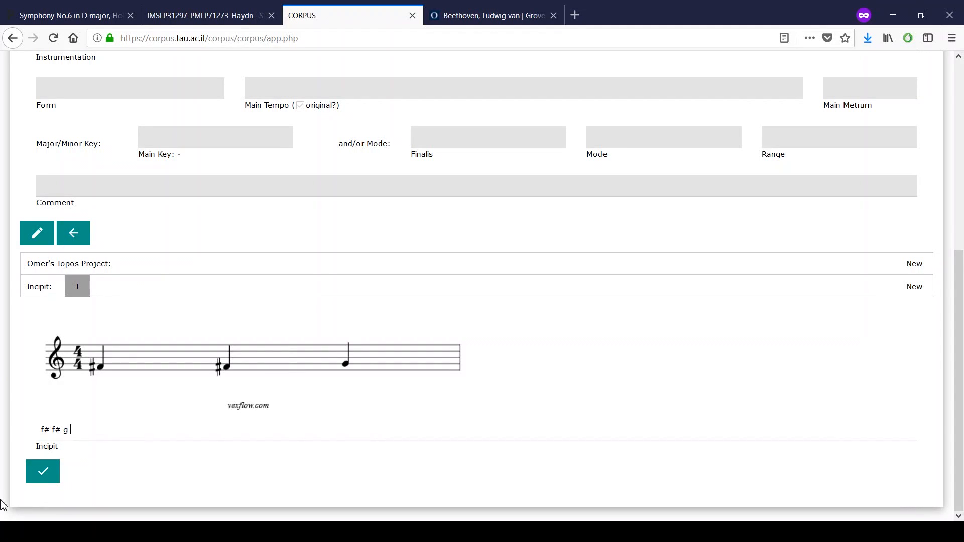
pyautogui.write(' g a')
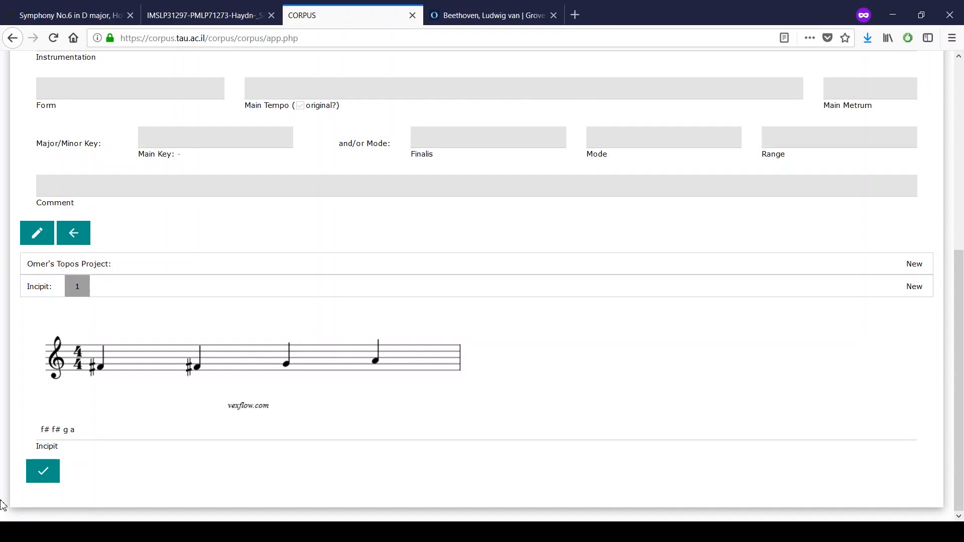
pyautogui.write('| a')
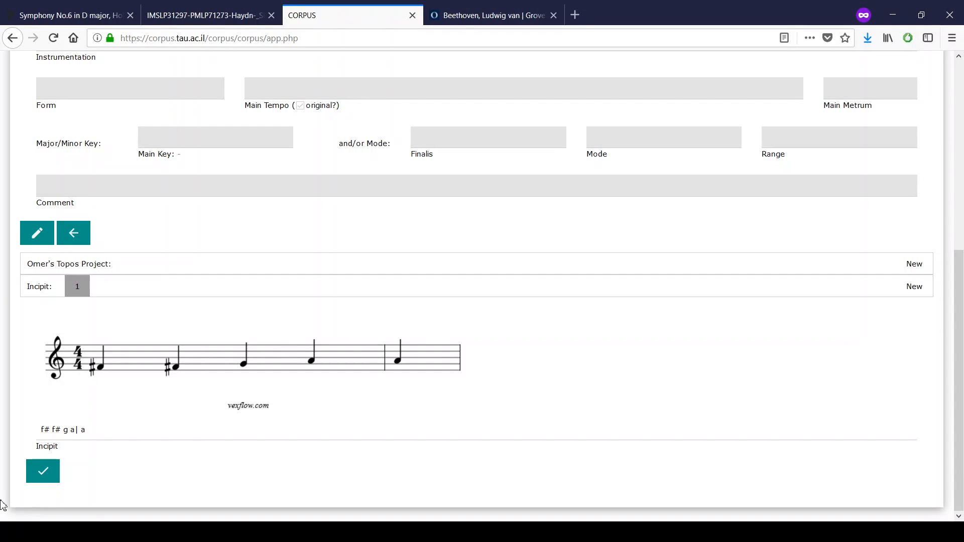
pyautogui.write(' g f')
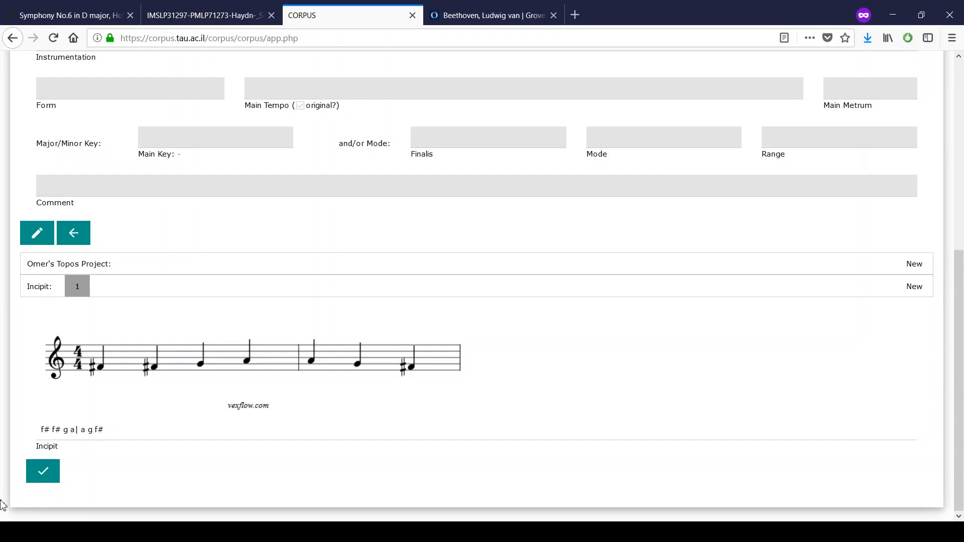
pyautogui.write('# e| d d e f#| f#3. e4 e2')
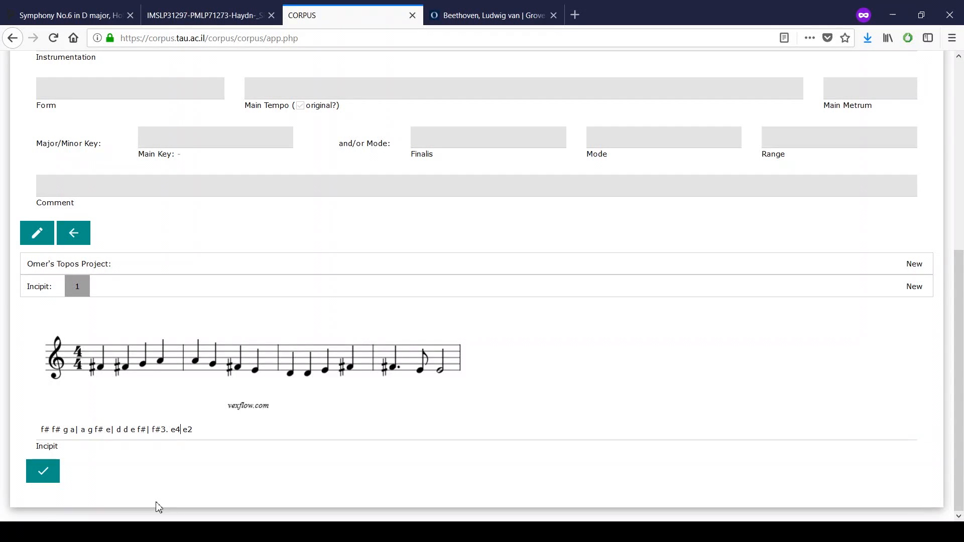
pyautogui.click(43, 473)
# Step: View the database's About page and its statistics
pyautogui.scroll(6, 144, 382)
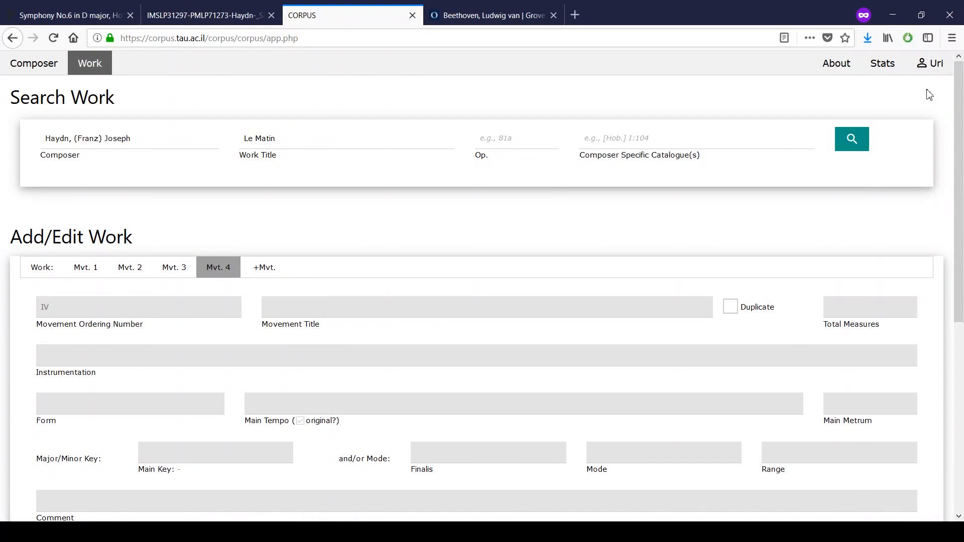
pyautogui.click(817, 74)
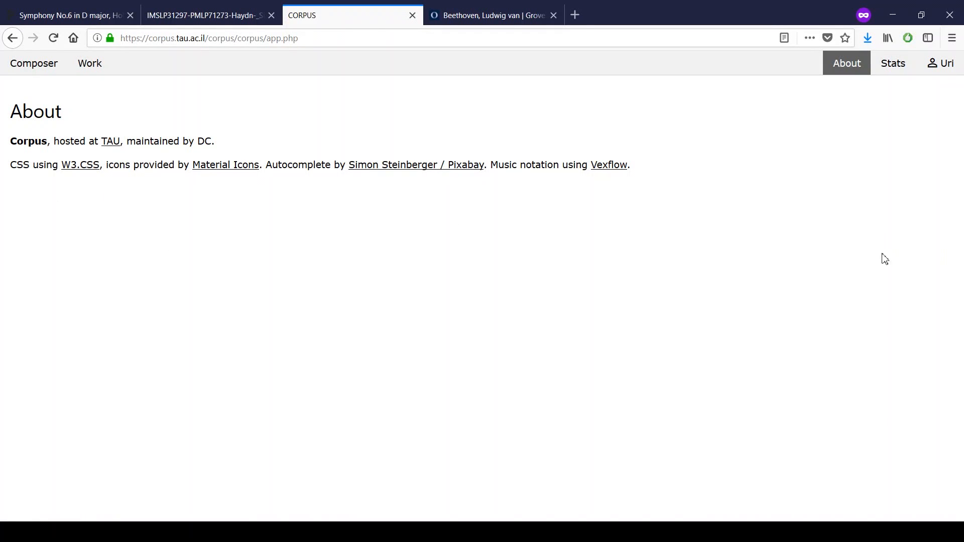
pyautogui.click(893, 72)
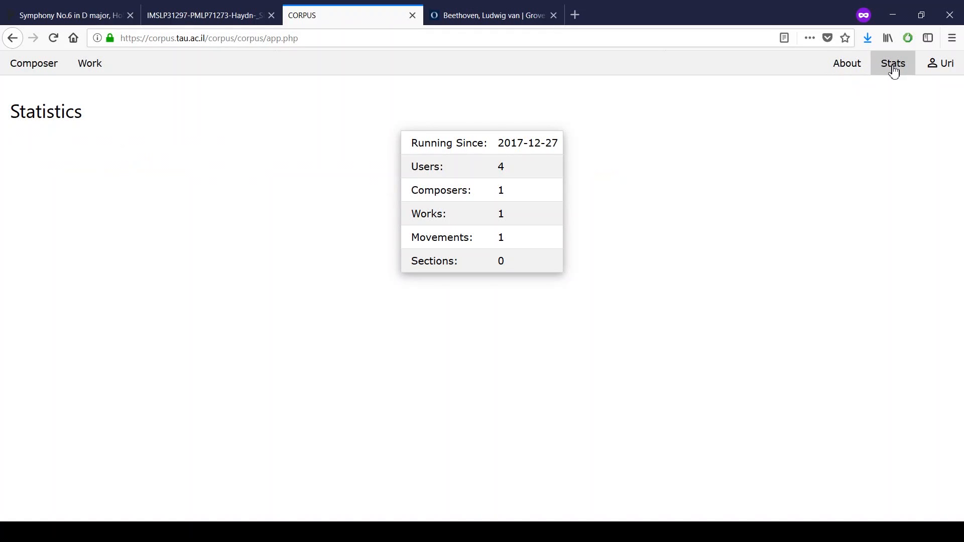
# Step: Open the user page and log out of the database
pyautogui.click(946, 63)
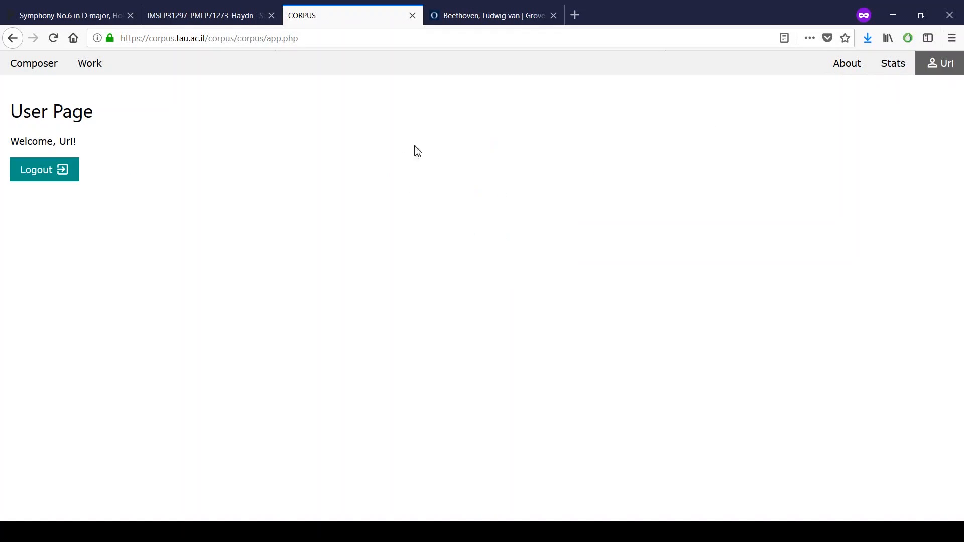
pyautogui.click(40, 176)
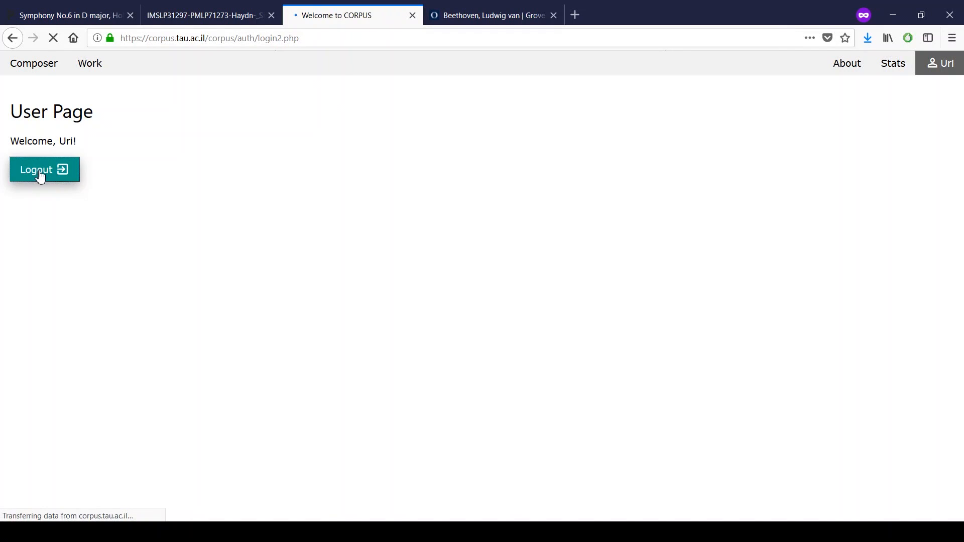